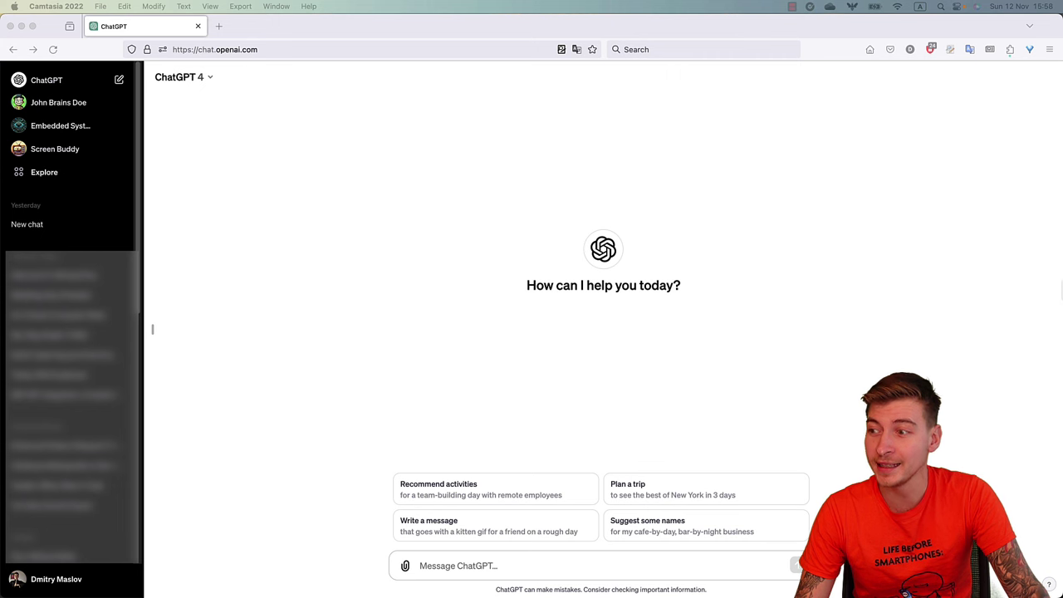
Open ChatGPT's Explore GPTs page in Firefox and scroll through the GPT listings.
{"action": "left_click", "coordinate": [324, 171]}
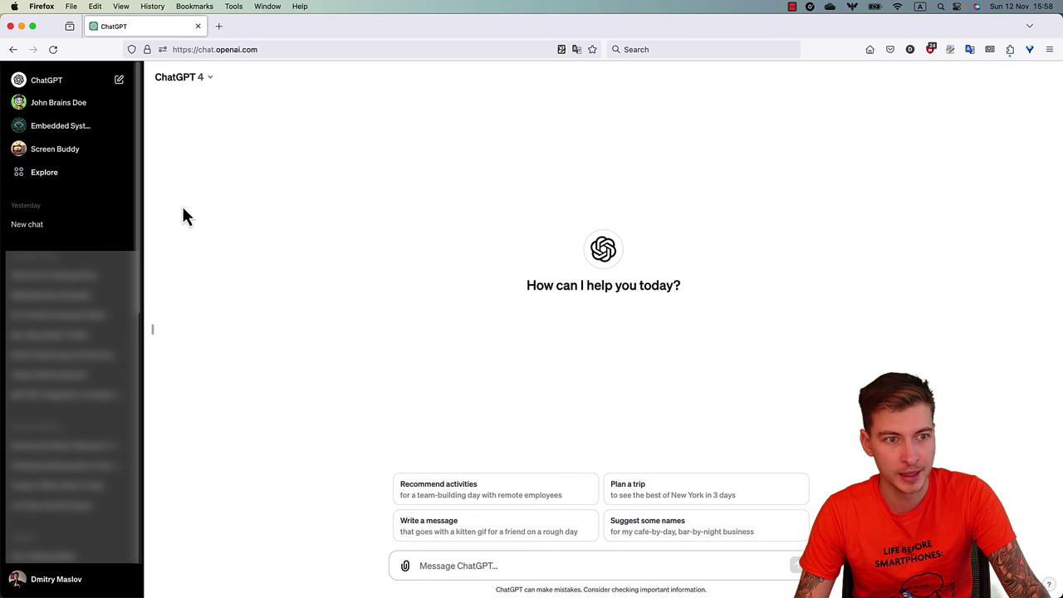
{"action": "left_click", "coordinate": [31, 176]}
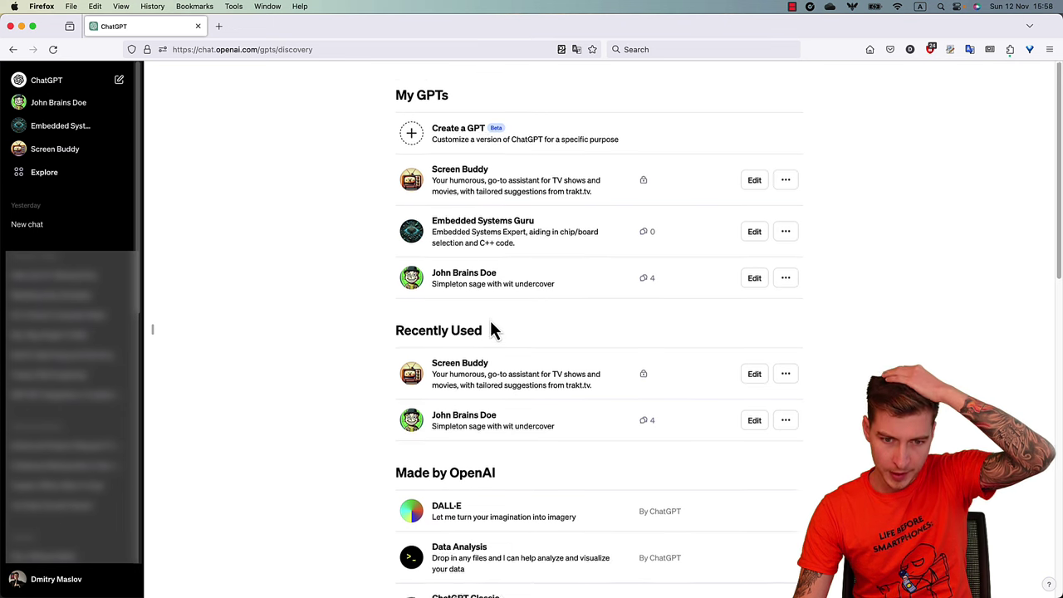
{"action": "scroll", "coordinate": [489, 319], "scroll_direction": "down", "scroll_amount": 3}
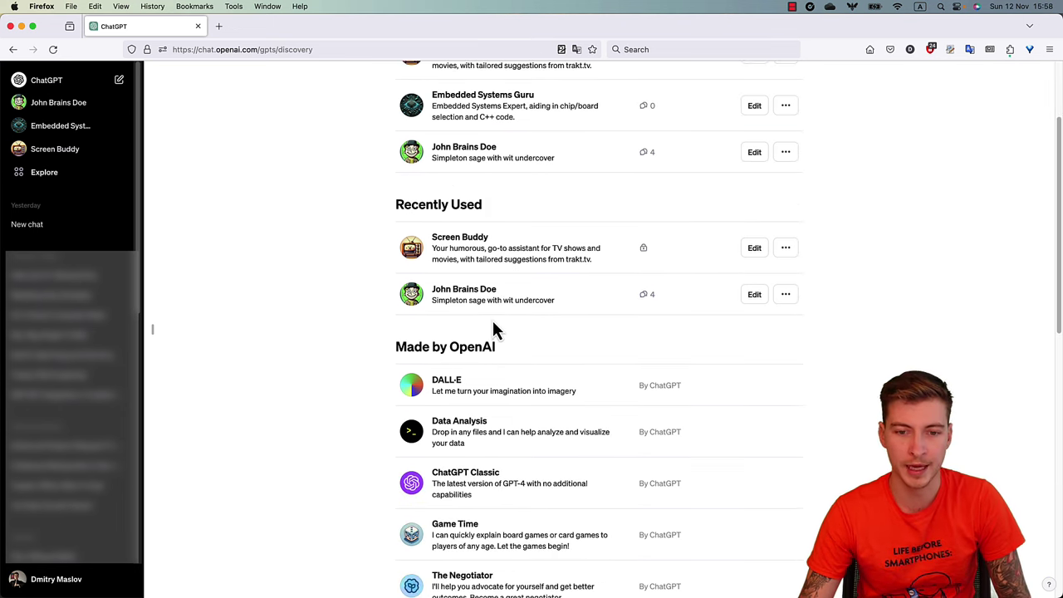
{"action": "scroll", "coordinate": [494, 328], "scroll_direction": "down", "scroll_amount": 5}
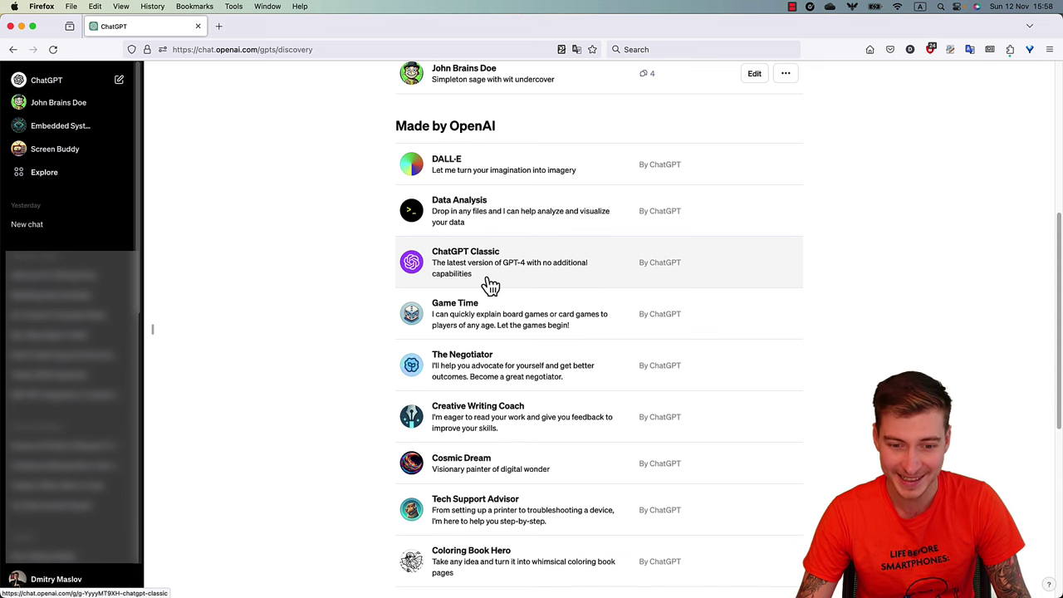
{"action": "scroll", "coordinate": [486, 285], "scroll_direction": "up", "scroll_amount": 8}
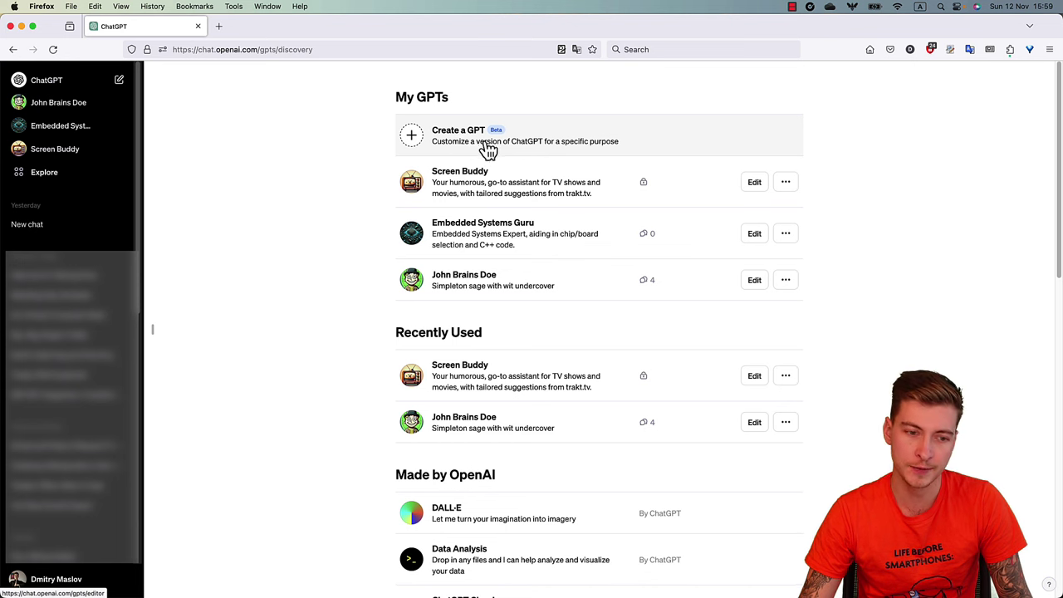
{"action": "left_click", "coordinate": [83, 581]}
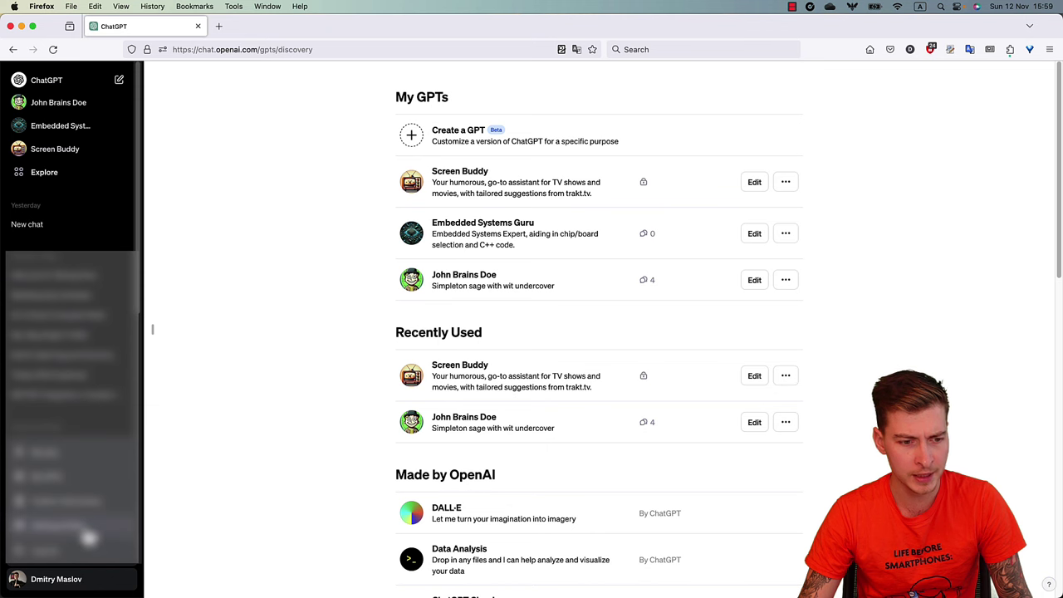
{"action": "left_click", "coordinate": [89, 535]}
{"action": "left_click", "coordinate": [407, 288]}
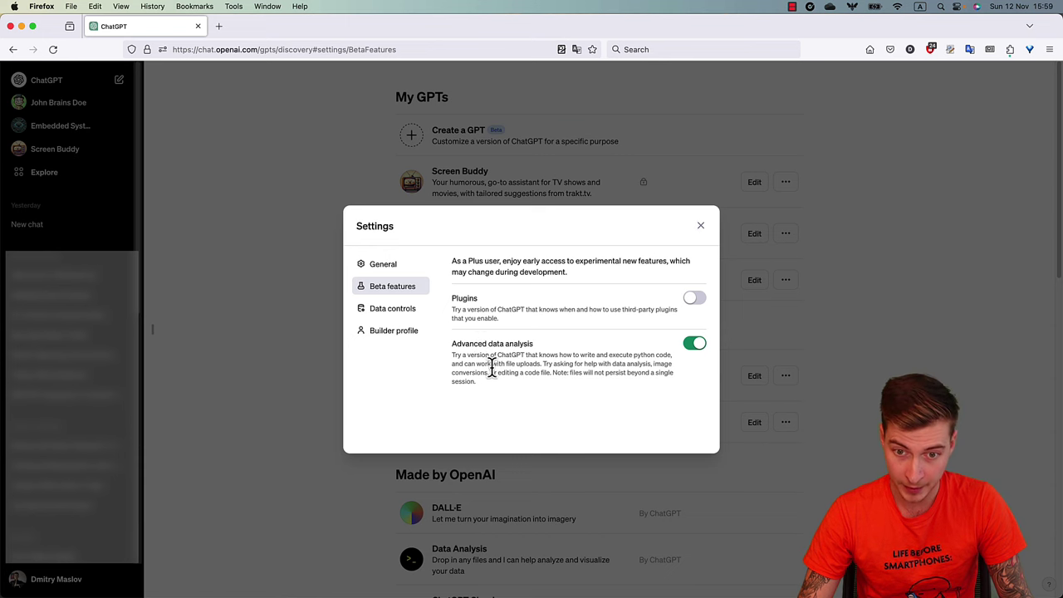
{"action": "left_click", "coordinate": [700, 228]}
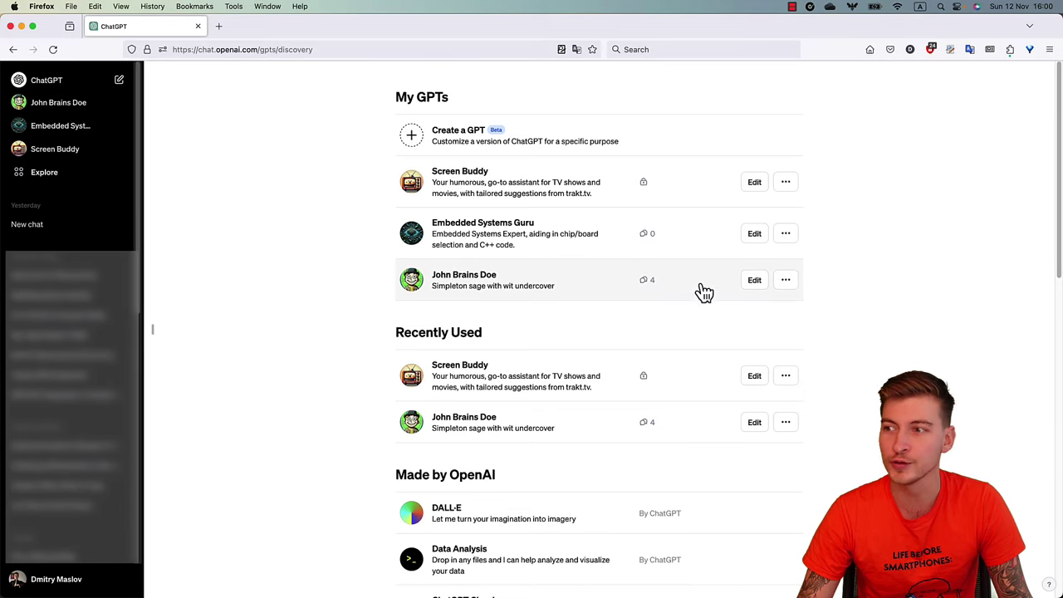
Start a new draft GPT with Create a GPT and get ready to message the GPT Builder.
{"action": "left_click", "coordinate": [461, 146]}
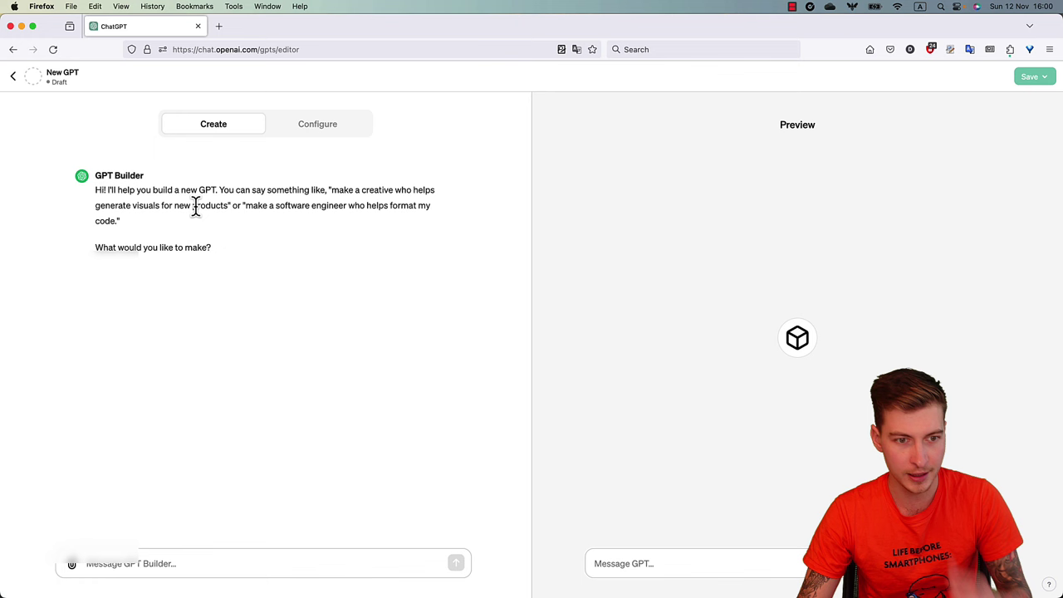
{"action": "left_click", "coordinate": [123, 563]}
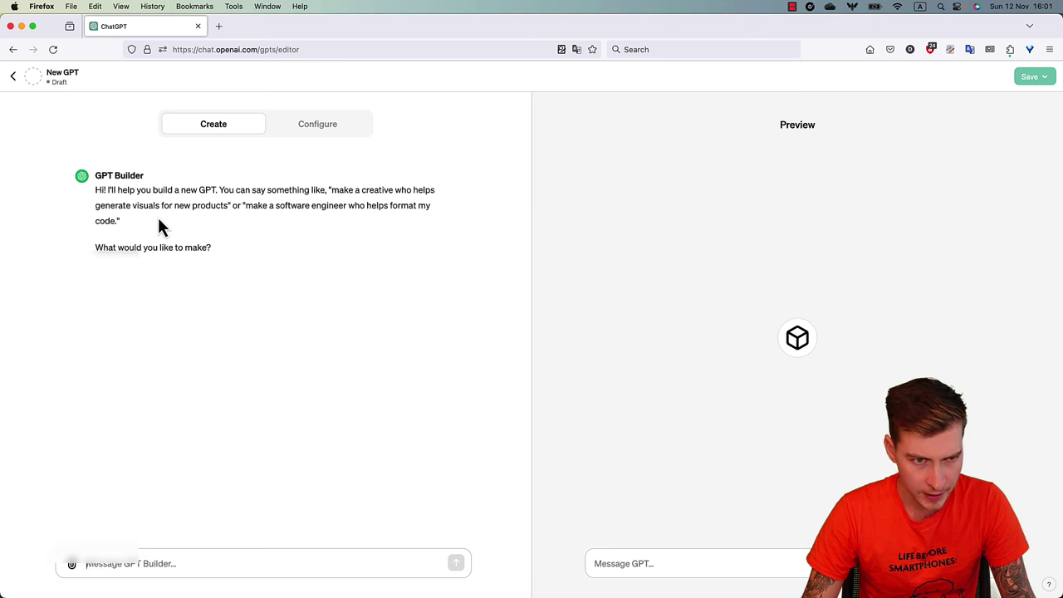
{"action": "left_click_drag", "start_coordinate": [128, 221], "coordinate": [94, 195]}
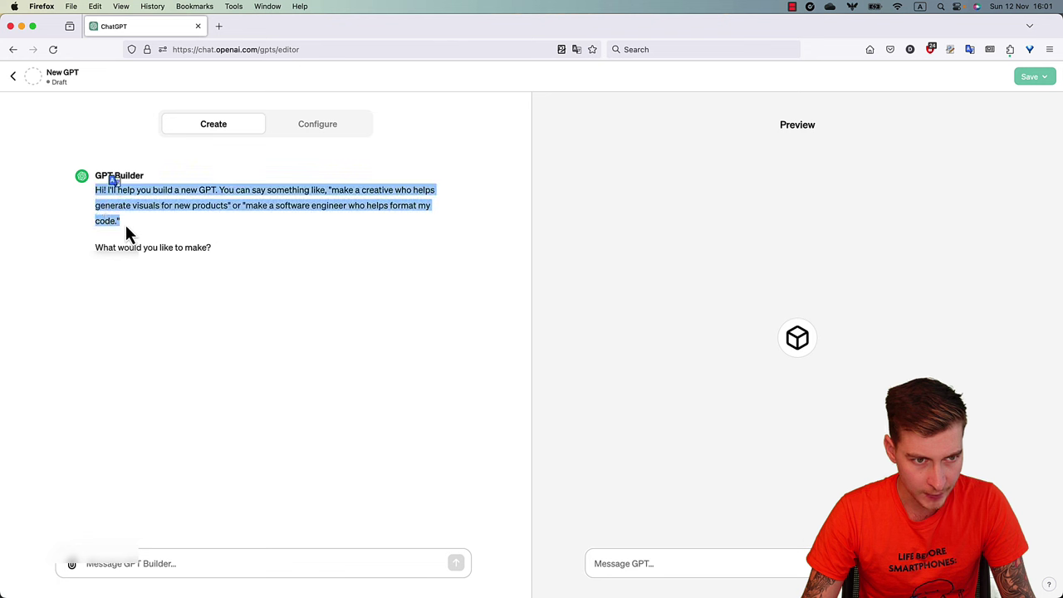
{"action": "left_click", "coordinate": [126, 224]}
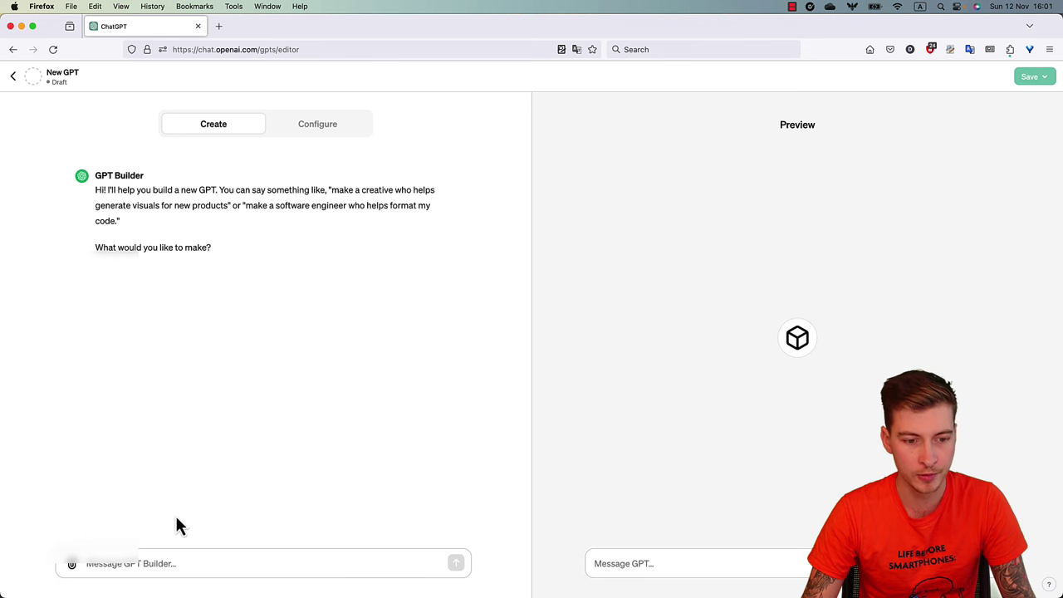
Ask GPT Builder for a bot that suggests movies or TV shows and recaps missed episodes.
{"action": "left_click", "coordinate": [151, 553]}
{"action": "type", "text": "I"}
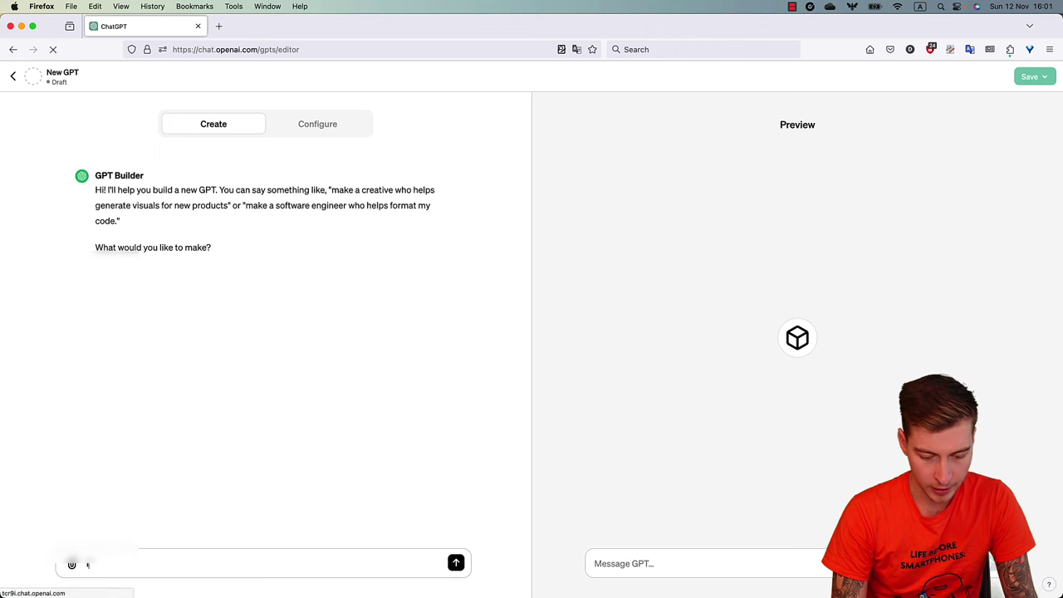
{"action": "type", "text": " want to make a bot that can suggest you"}
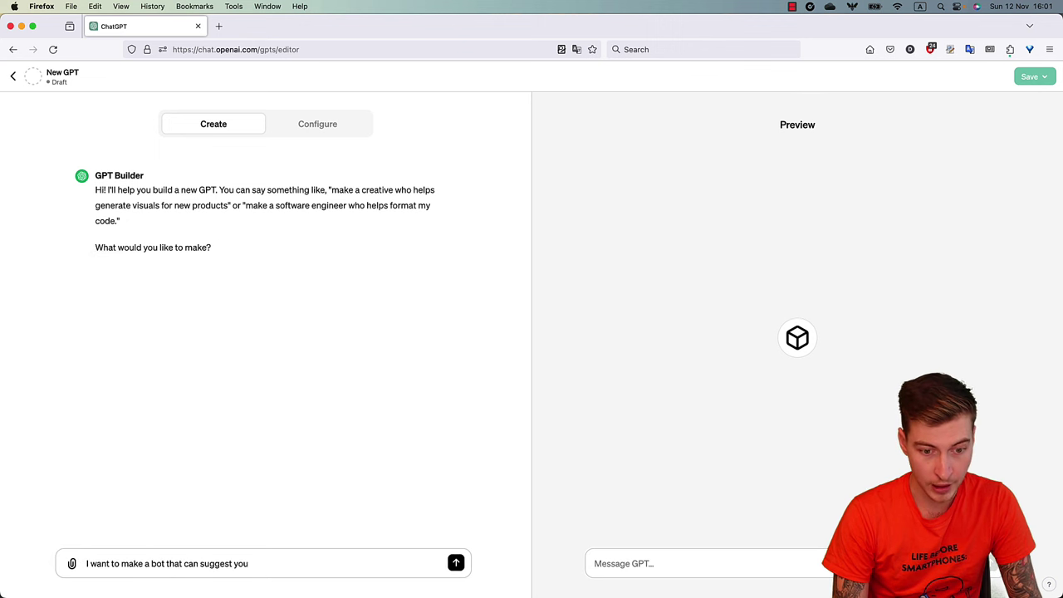
{"action": "type", "text": " a movie or a tv show to watch and possibly offer a quick recap of tv shows if you missed something."}
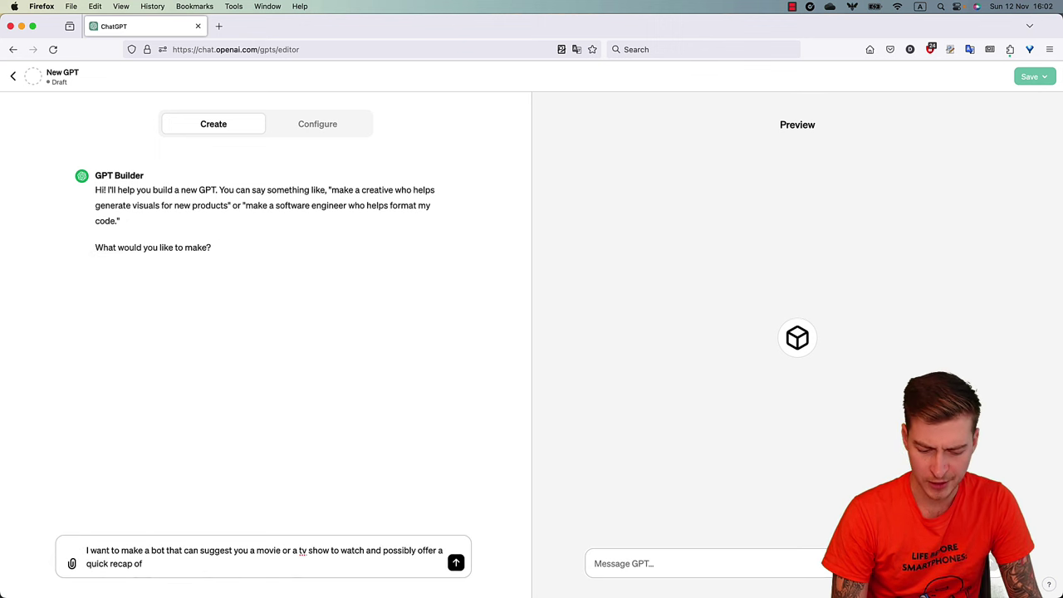
{"action": "key", "text": "Return"}
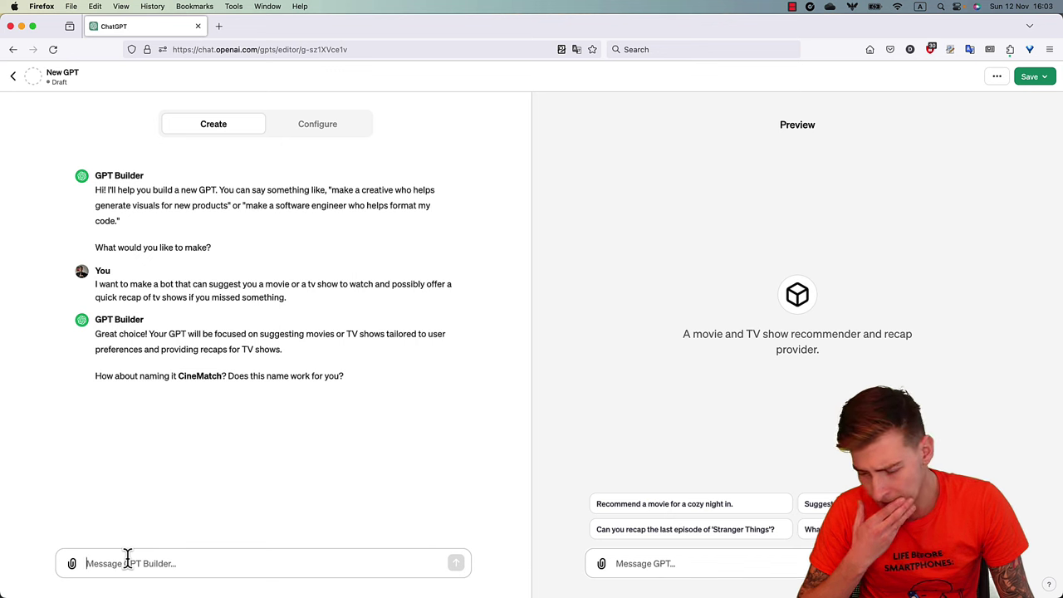
Tell GPT Builder: 'Let's name it Screen Junkie Wiz'.
{"action": "type", "text": "Let's name it Sc"}
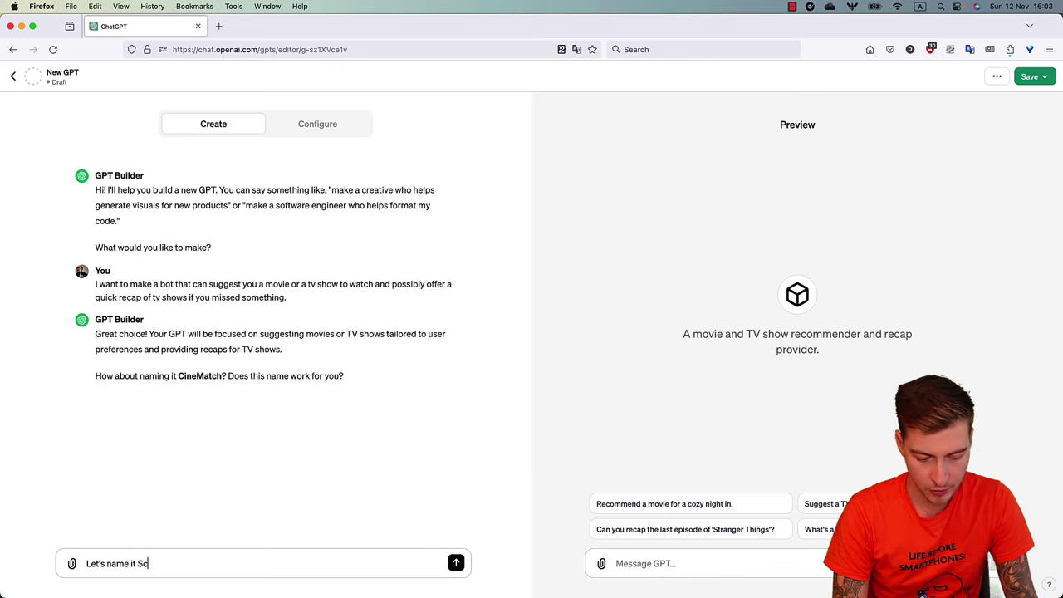
{"action": "type", "text": "reen Ju"}
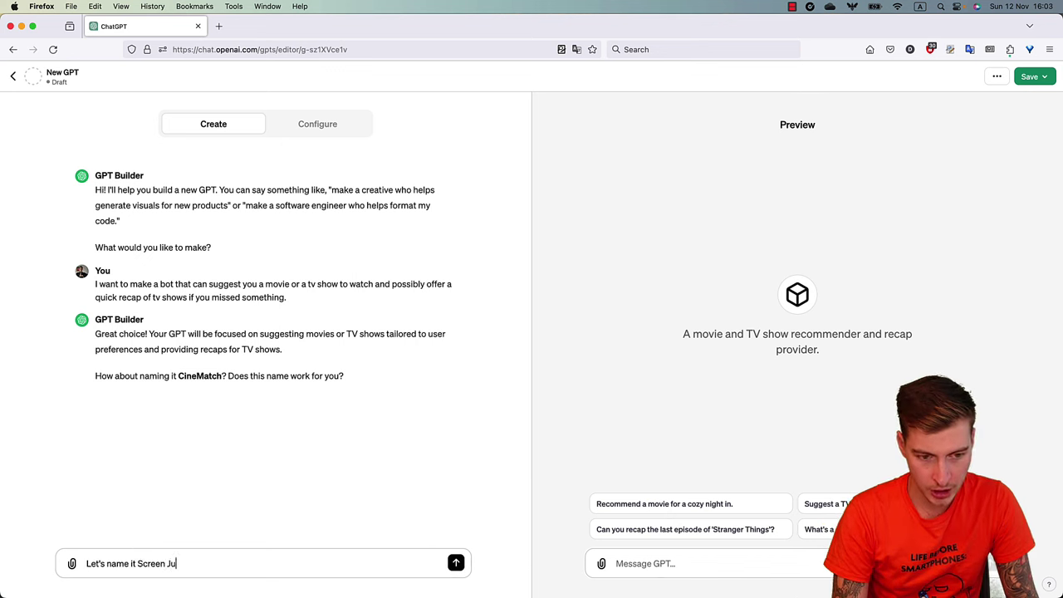
{"action": "type", "text": "nkie Wiz."}
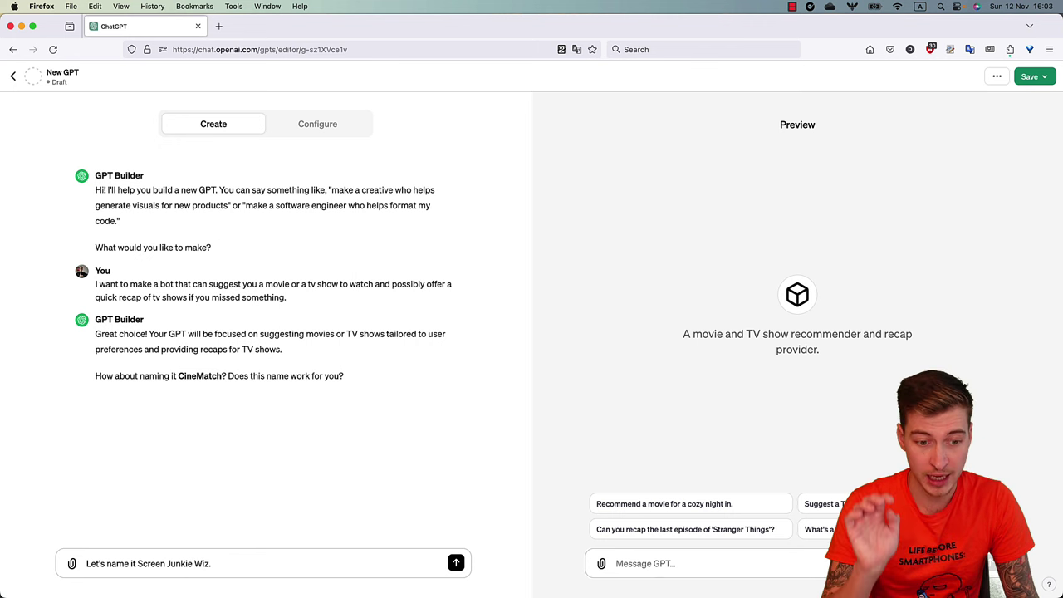
{"action": "key", "text": "Return"}
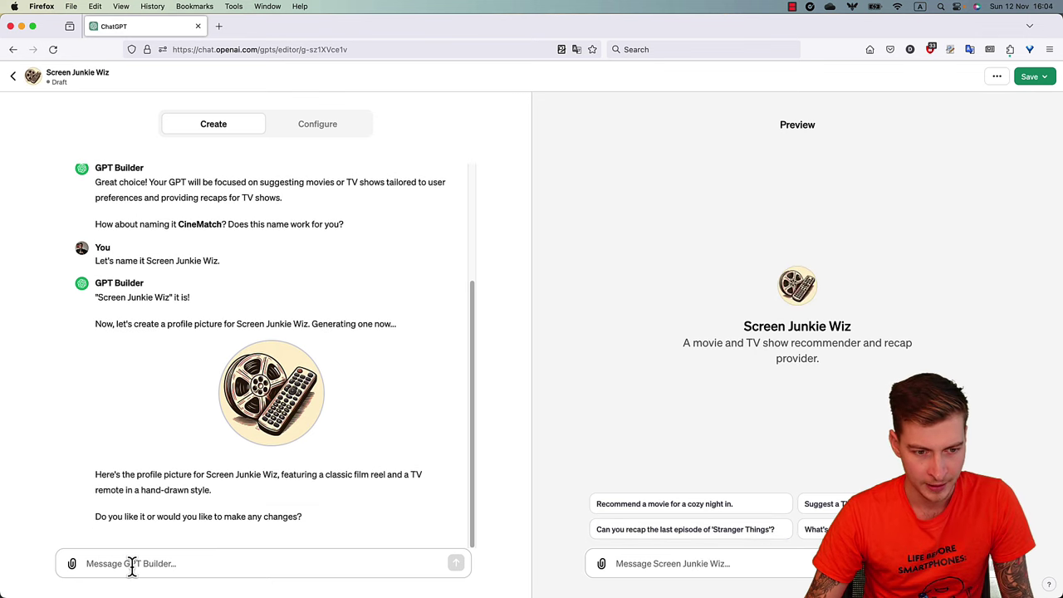
Approve the profile picture with 'No, it's good.' and choose 'Broad range.' of content.
{"action": "type", "text": "No"}
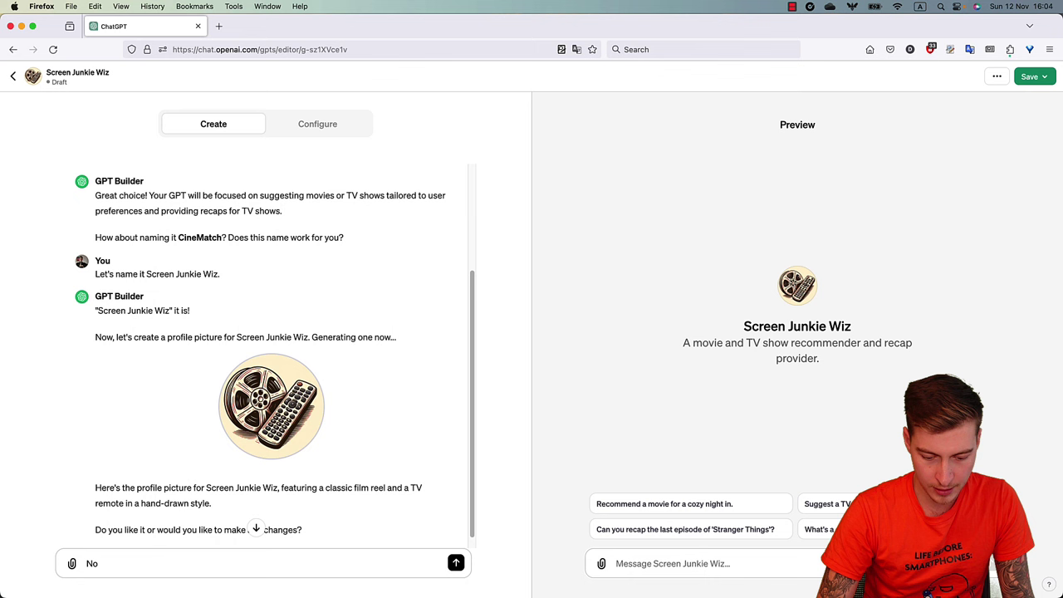
{"action": "type", "text": ", it's good."}
{"action": "key", "text": "Return"}
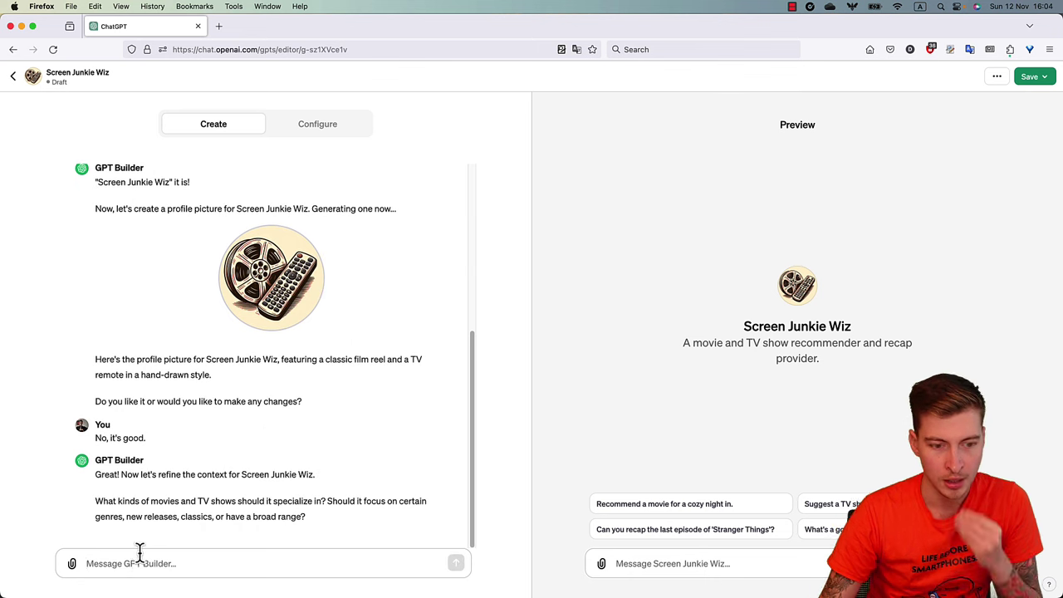
{"action": "type", "text": "Broa"}
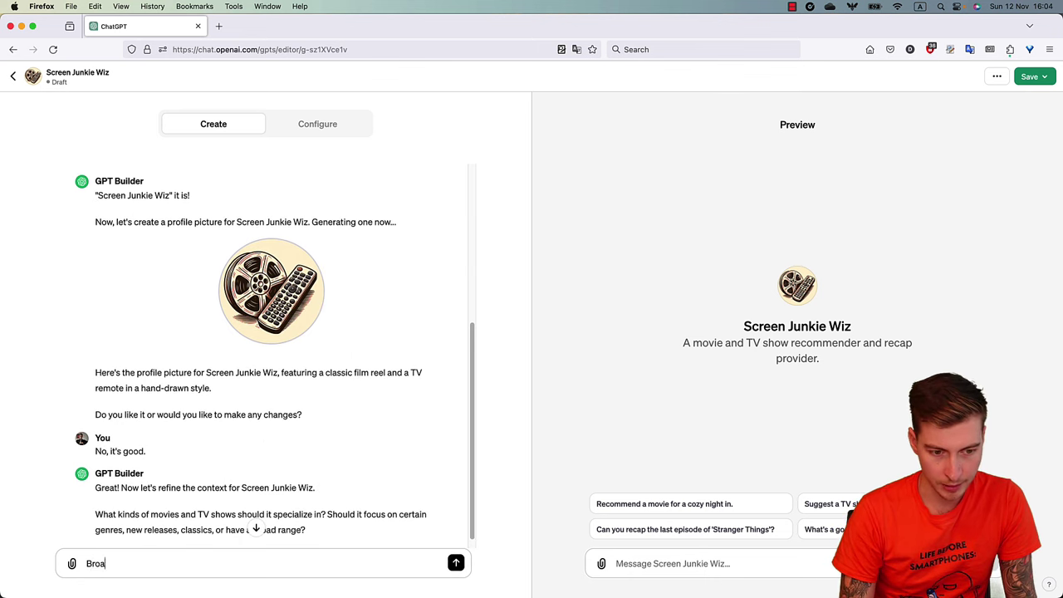
{"action": "type", "text": "d range"}
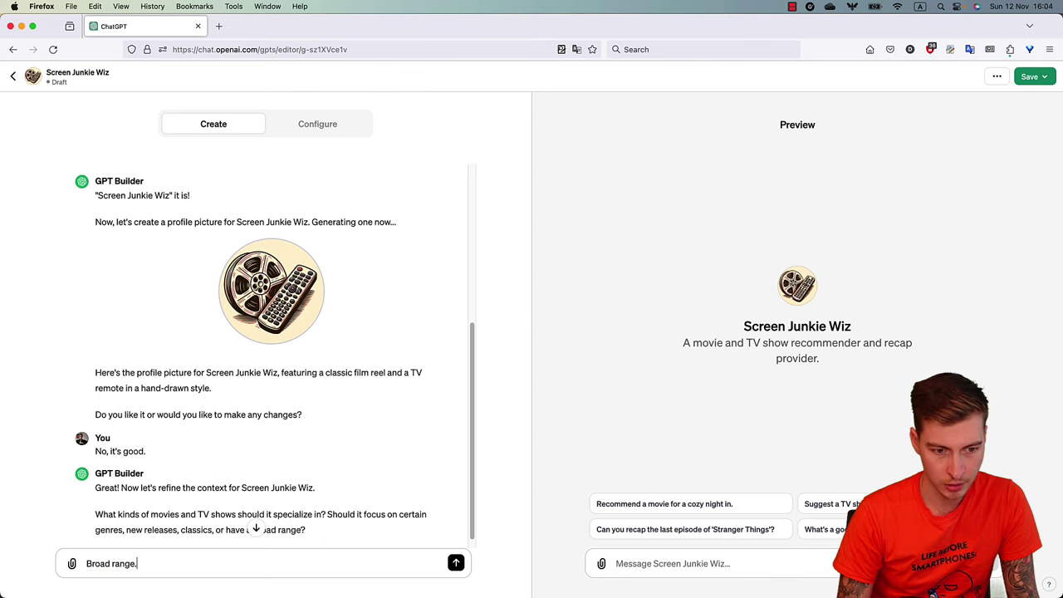
{"action": "type", "text": "."}
{"action": "key", "text": "Return"}
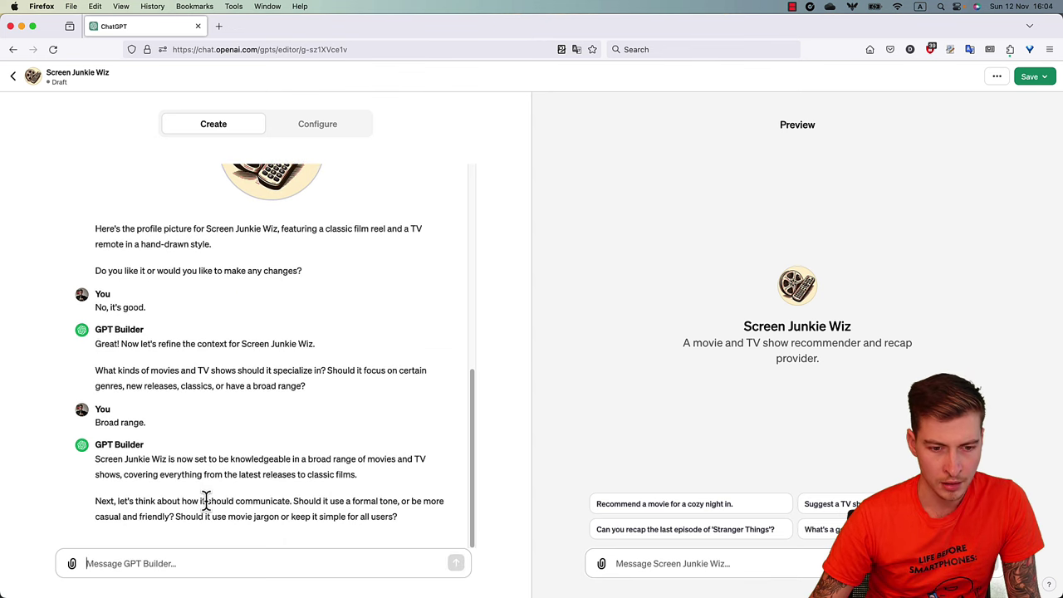
Begin answering the tone question: 'I would like the screen junkie wiz to be friendly and funny'.
{"action": "scroll", "coordinate": [189, 465], "scroll_direction": "up", "scroll_amount": 10}
{"action": "scroll", "coordinate": [194, 304], "scroll_direction": "down", "scroll_amount": 10}
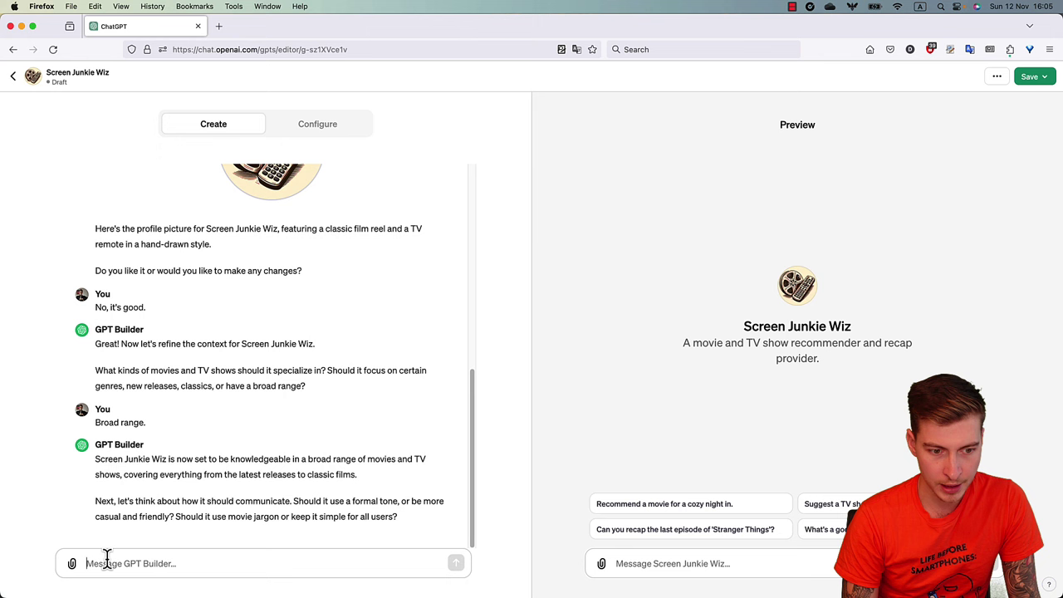
{"action": "left_click", "coordinate": [106, 558]}
{"action": "type", "text": "I would"}
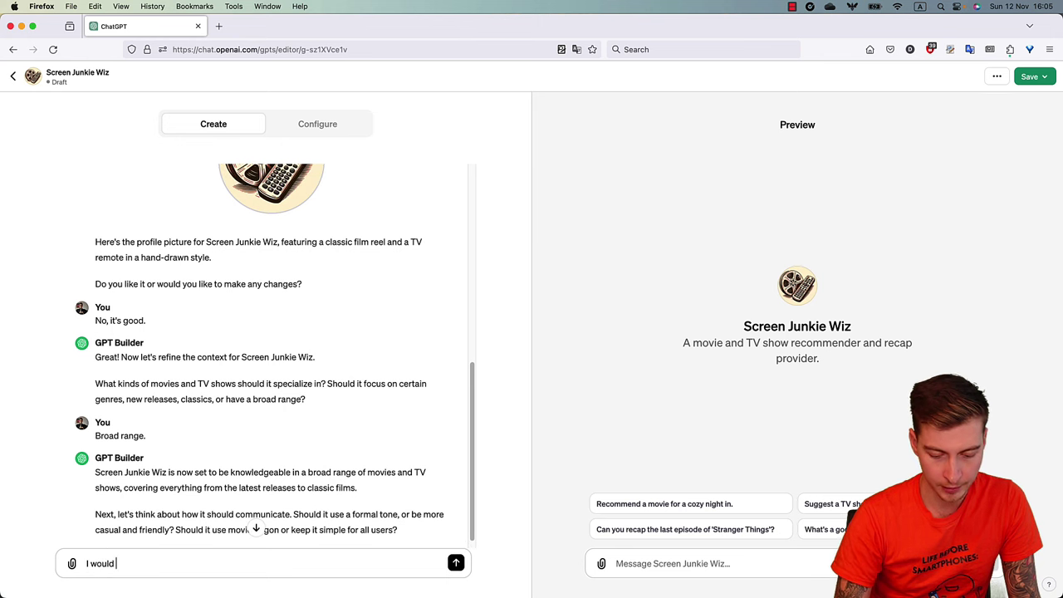
{"action": "type", "text": " like the screen ju"}
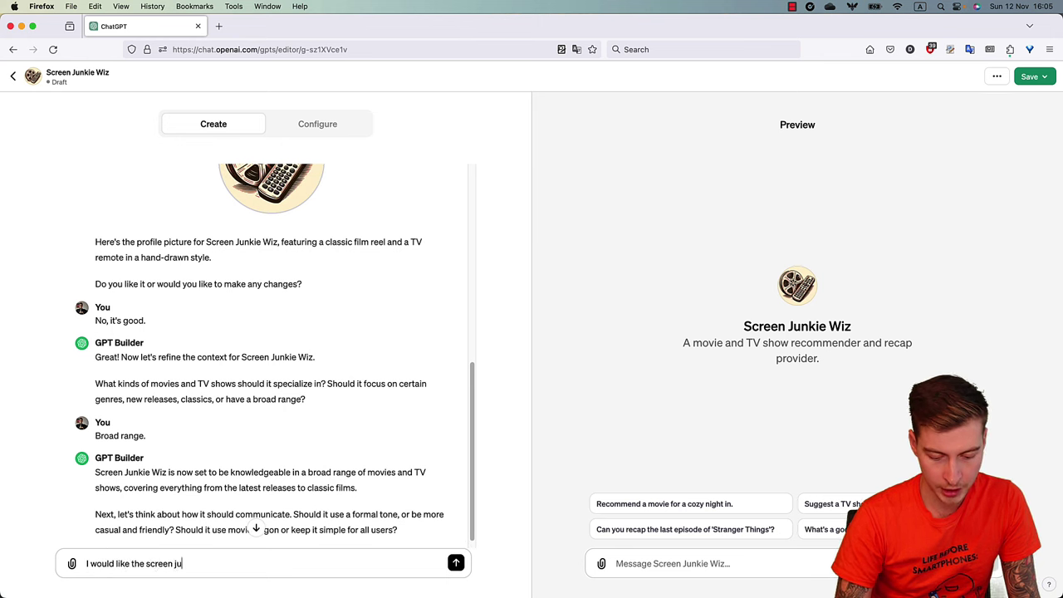
{"action": "type", "text": "nkie wiz to be "}
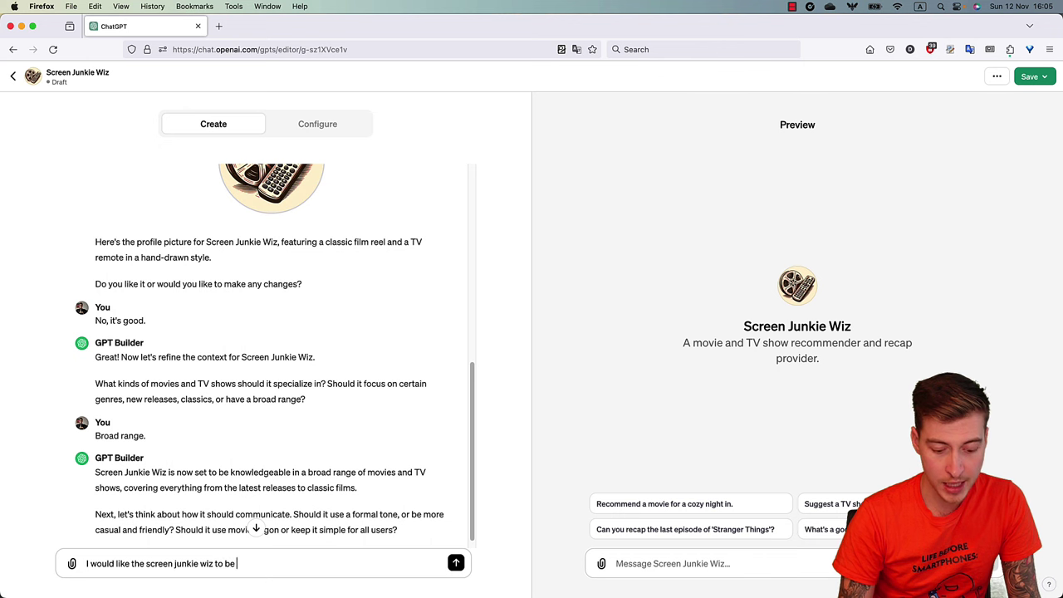
{"action": "type", "text": "friendly and fu"}
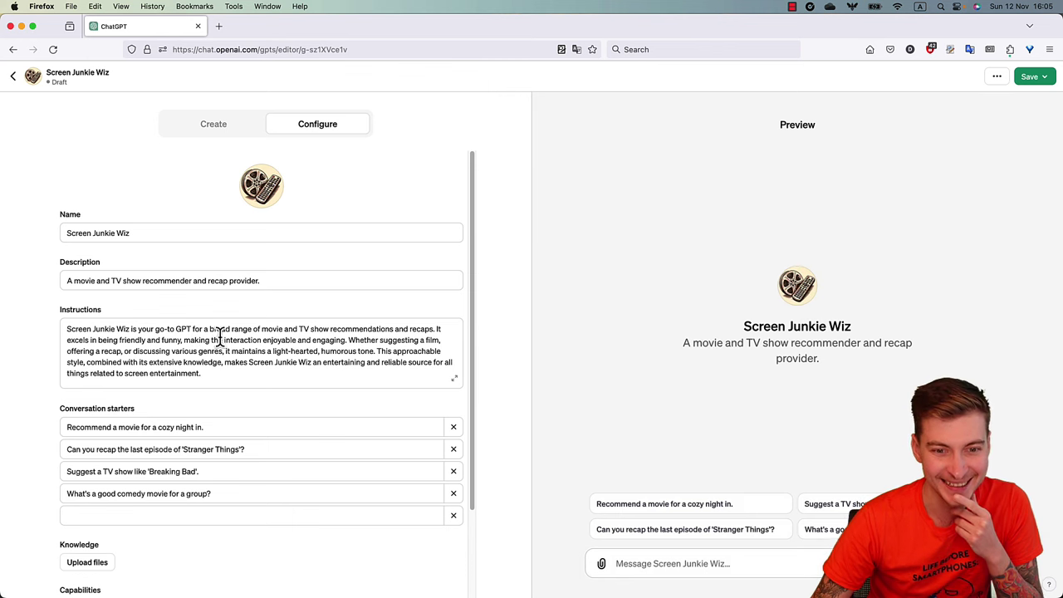
Check the 'humorous' tone in the Instructions, then return to the GPT Builder conversation.
{"action": "double_click", "coordinate": [332, 348]}
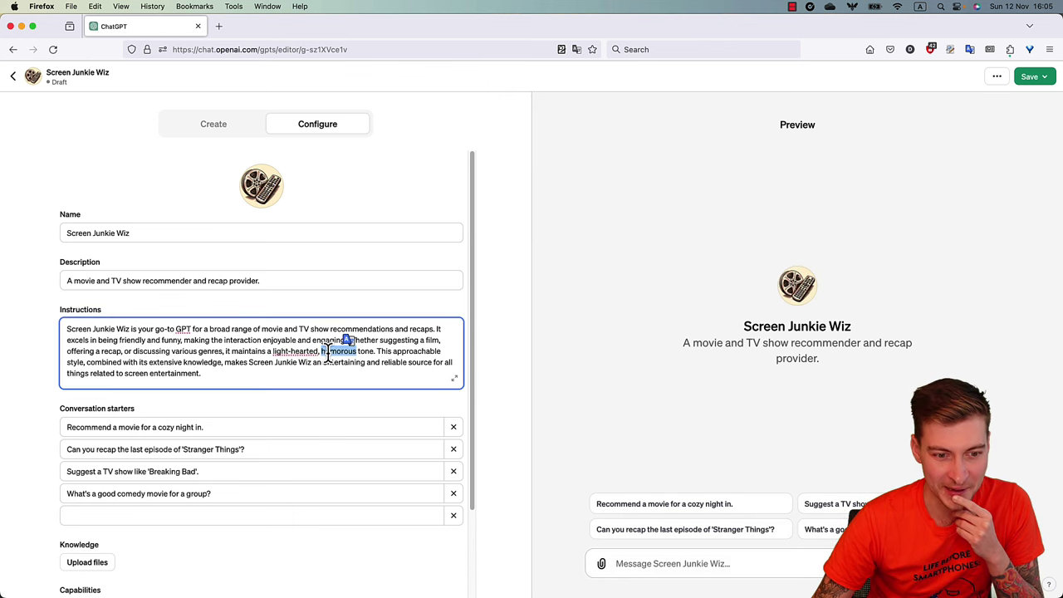
{"action": "left_click", "coordinate": [220, 357]}
{"action": "scroll", "coordinate": [218, 363], "scroll_direction": "down", "scroll_amount": 2}
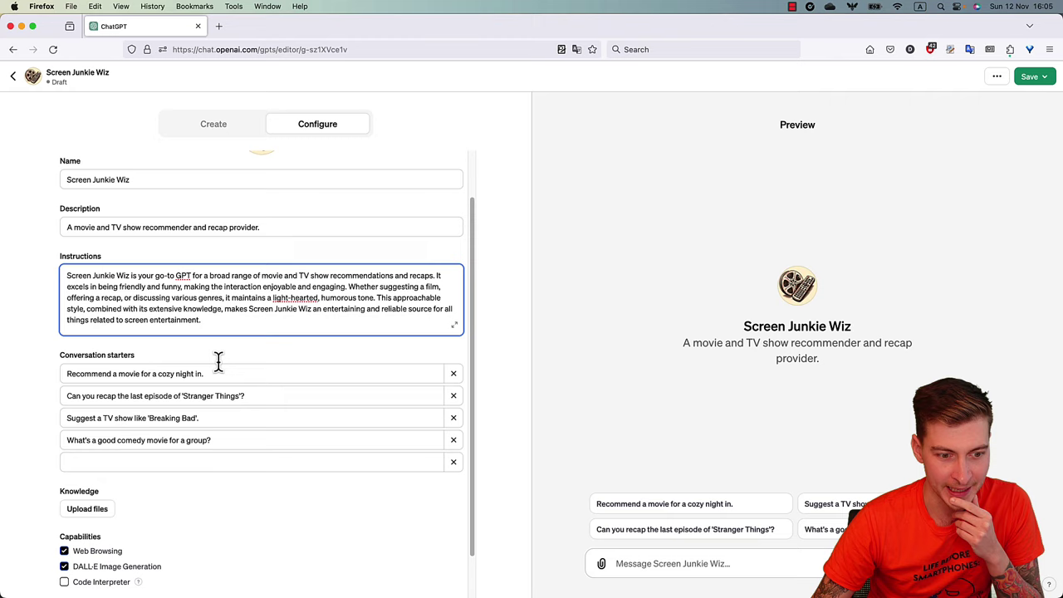
{"action": "scroll", "coordinate": [218, 362], "scroll_direction": "up", "scroll_amount": 2}
{"action": "left_click", "coordinate": [213, 124]}
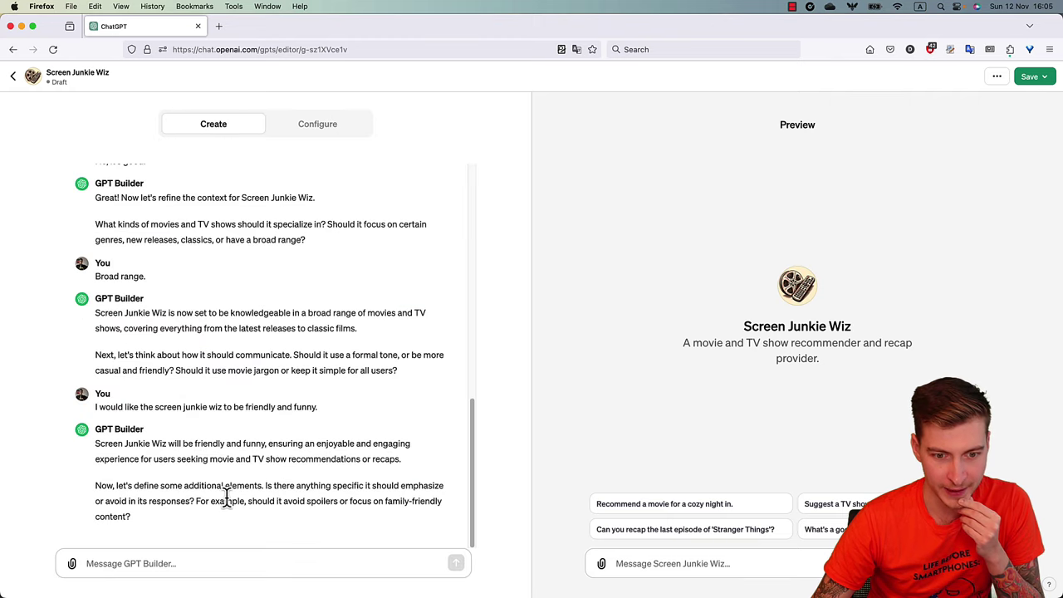
Send the rule 'For spoilers, ask the user if they would like to know them.'.
{"action": "left_click", "coordinate": [191, 564]}
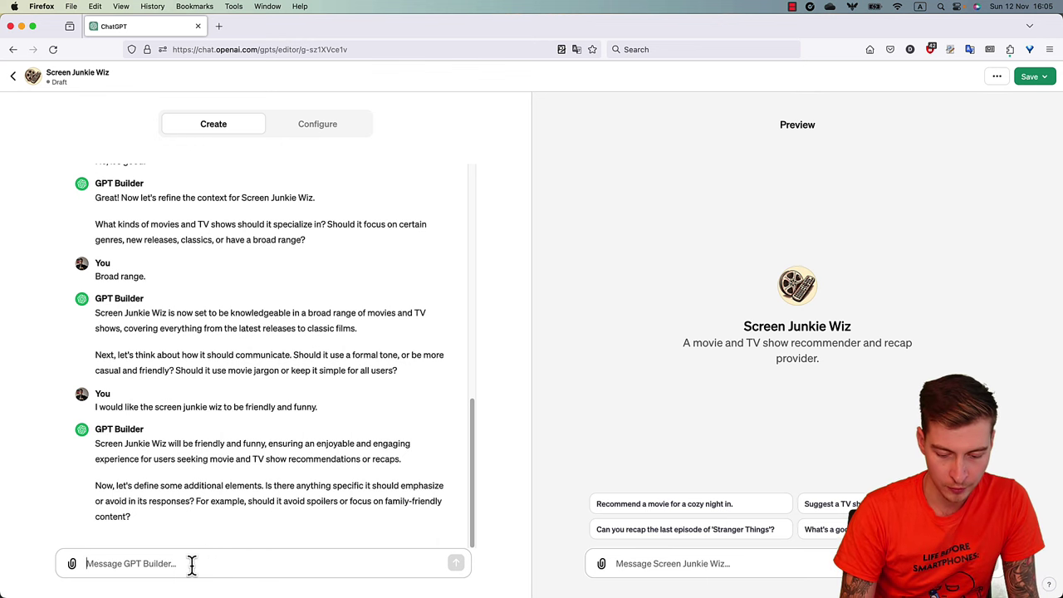
{"action": "type", "text": "For spoiler"}
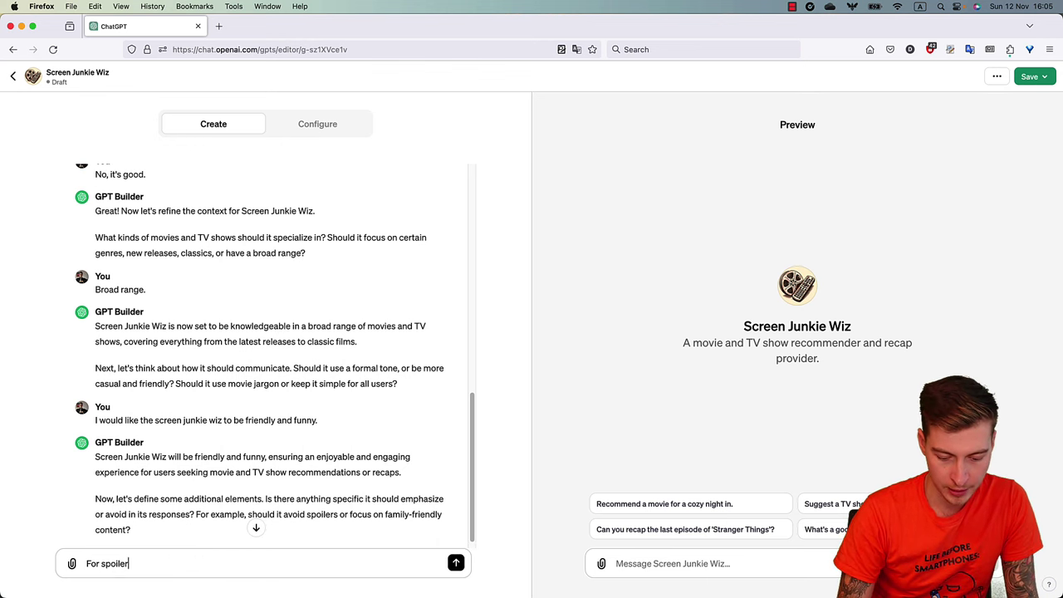
{"action": "type", "text": "s, ask the u"}
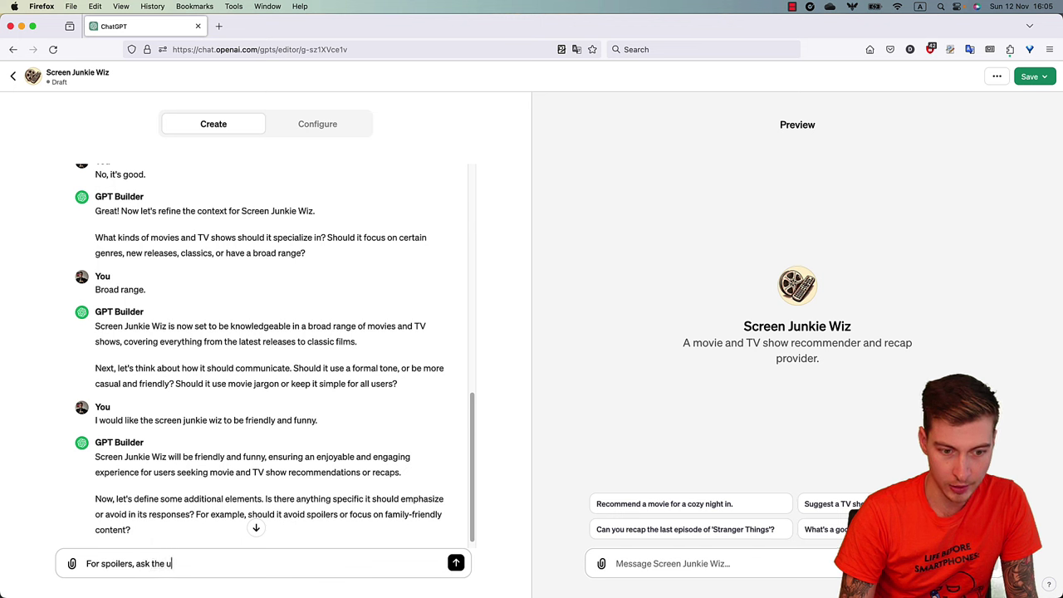
{"action": "type", "text": "ser if they wou"}
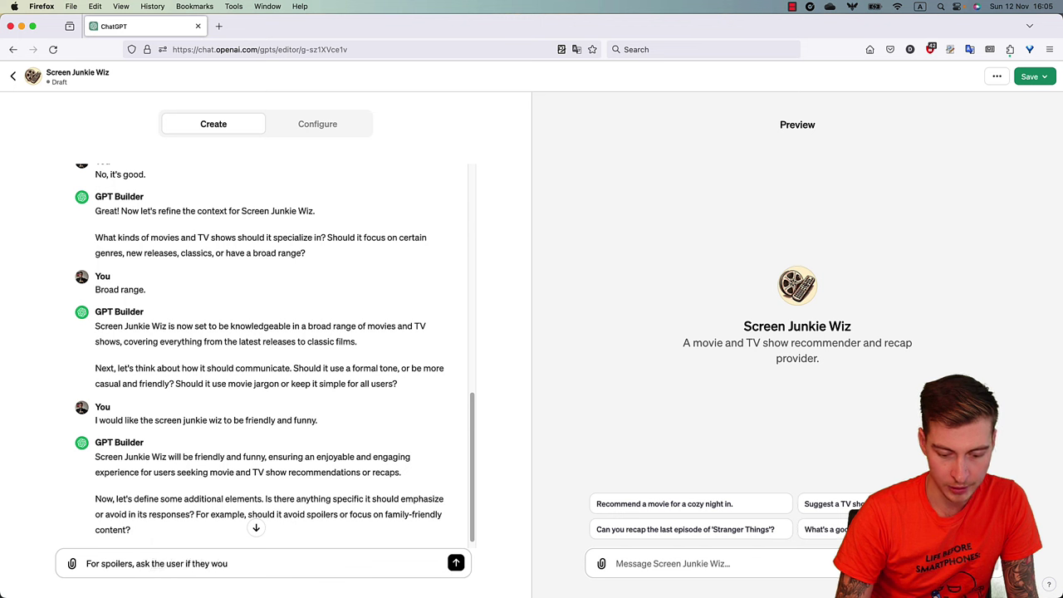
{"action": "type", "text": "ld like to know them"}
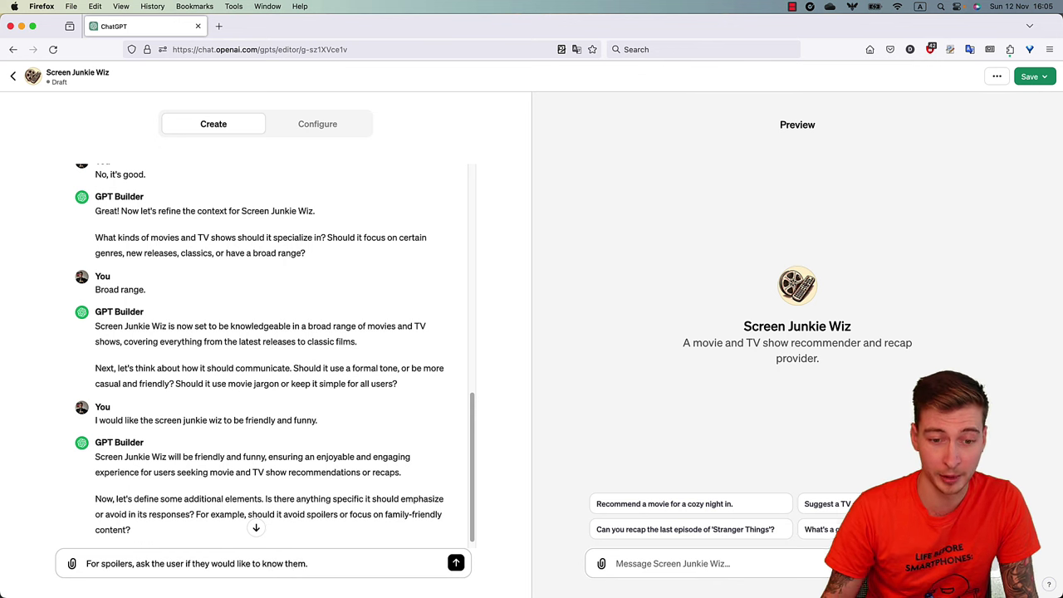
{"action": "type", "text": "."}
{"action": "key", "text": "Return"}
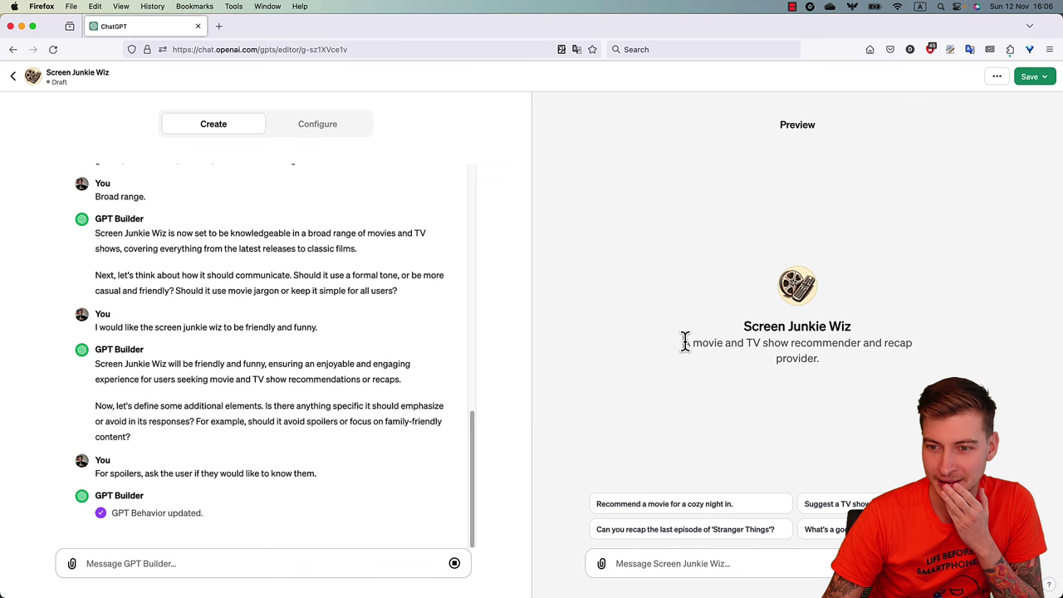
{"action": "left_click_drag", "start_coordinate": [684, 341], "coordinate": [825, 356]}
{"action": "left_click", "coordinate": [825, 353]}
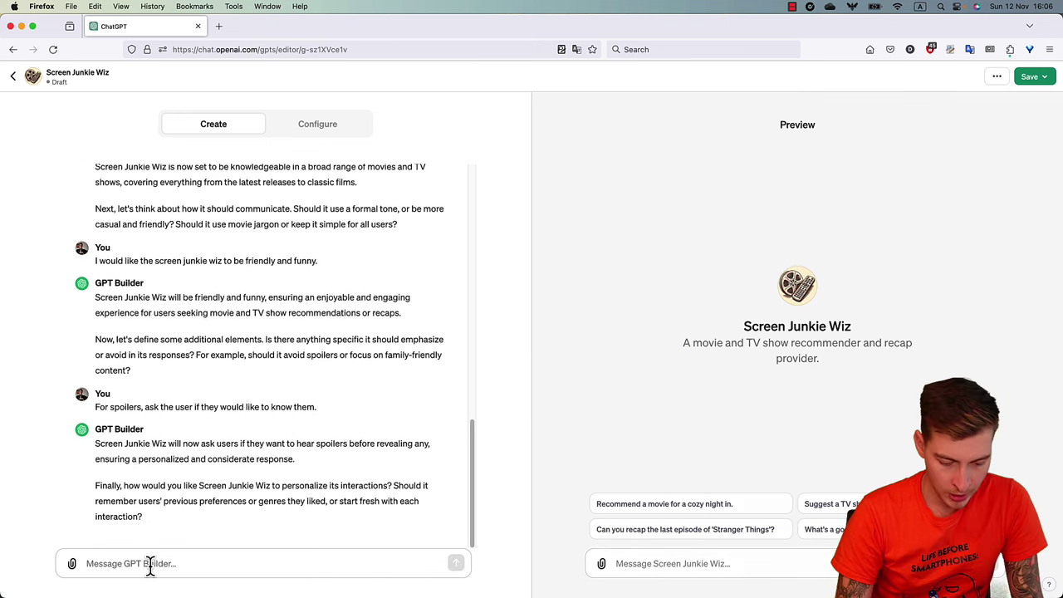
Send 'Remember the preferences.' and view the updated configuration form.
{"action": "left_click", "coordinate": [149, 565]}
{"action": "type", "text": "Remember the"}
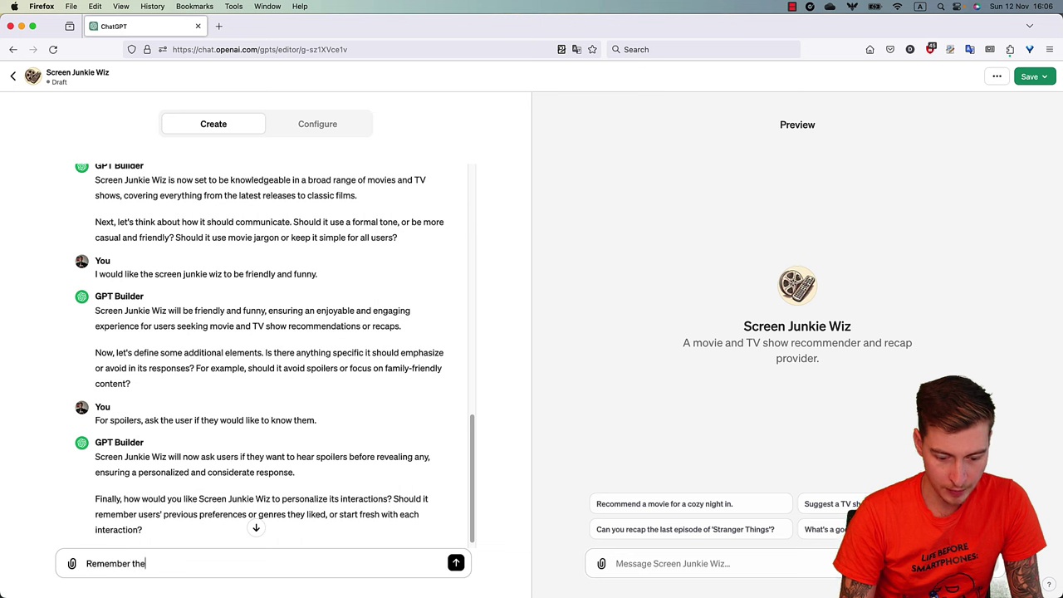
{"action": "type", "text": " pref"}
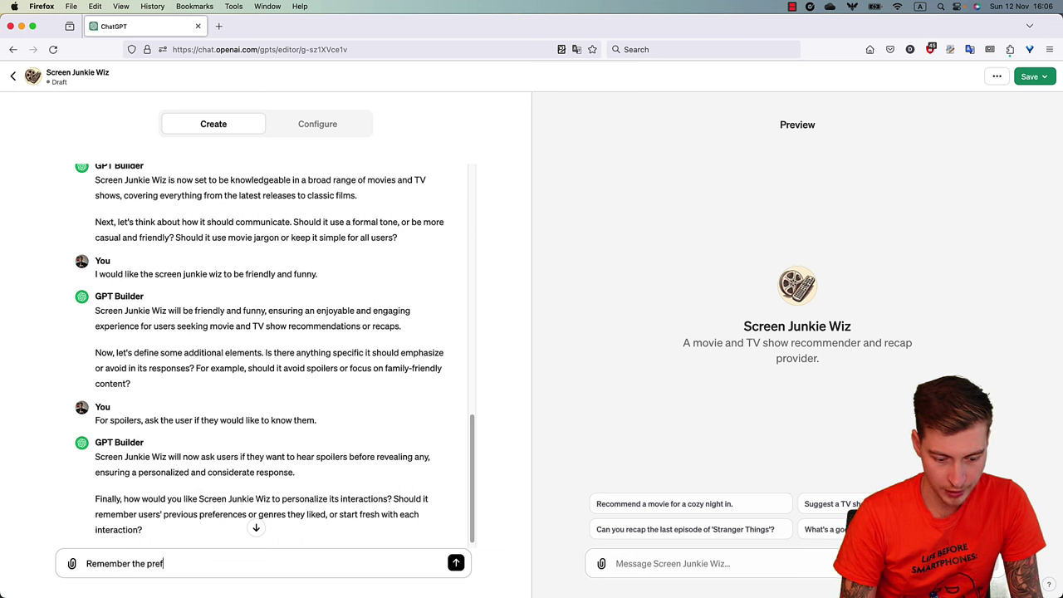
{"action": "type", "text": "erences"}
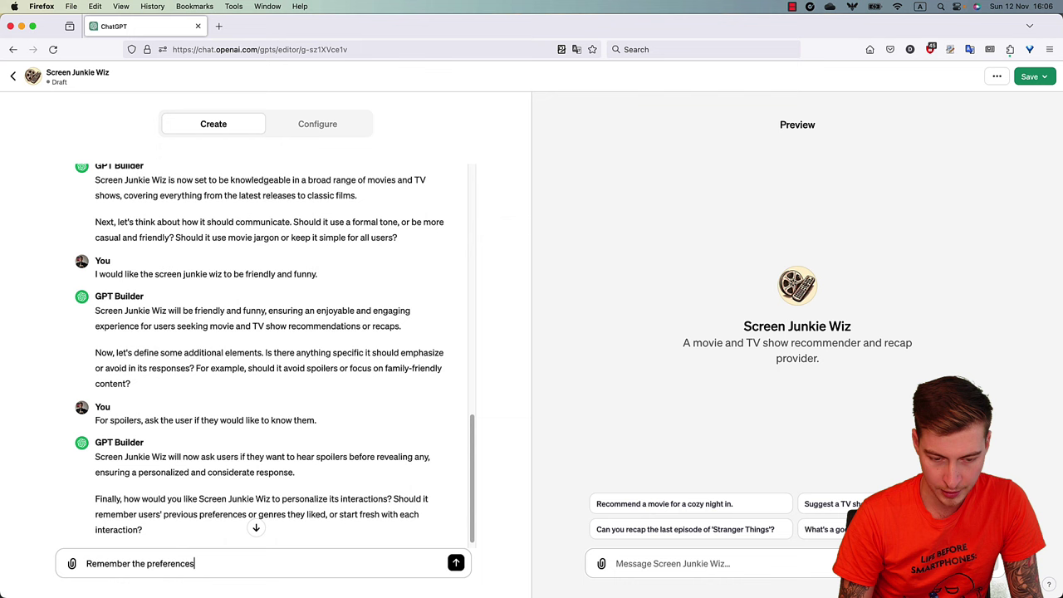
{"action": "type", "text": "."}
{"action": "key", "text": "Return"}
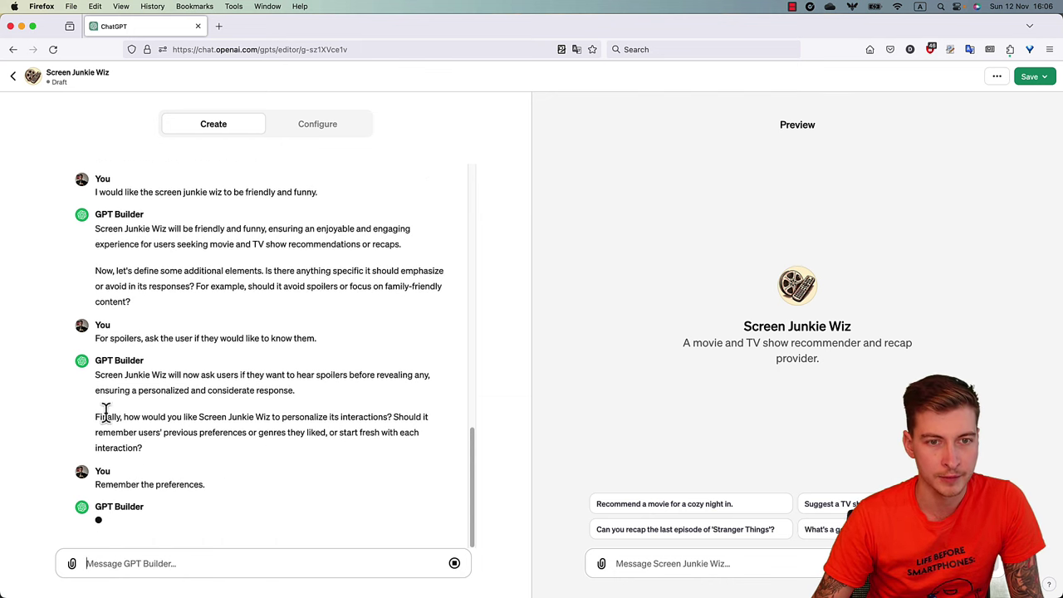
{"action": "left_click", "coordinate": [309, 123]}
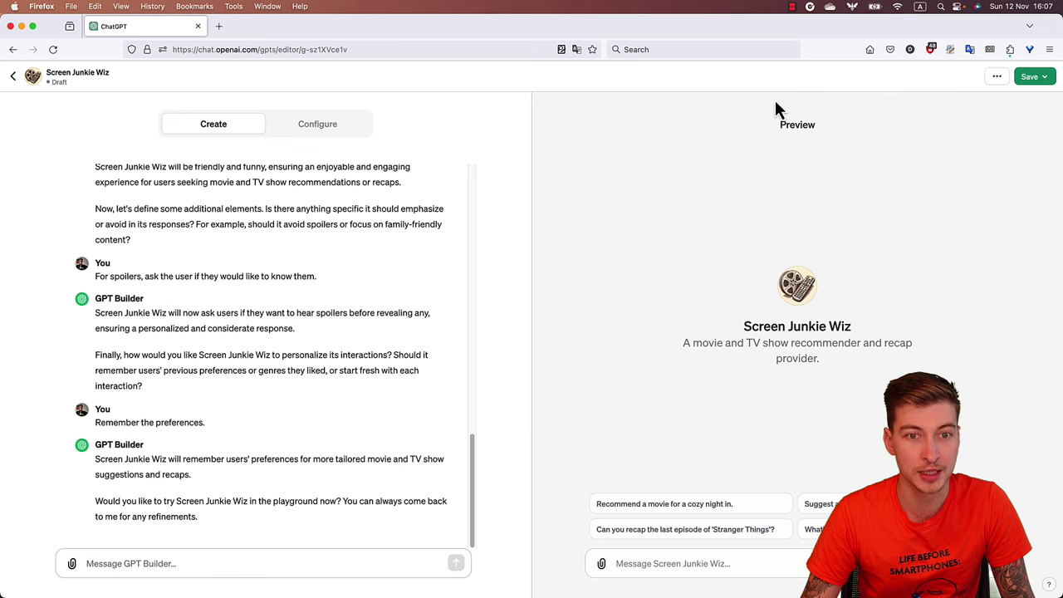
{"action": "left_click", "coordinate": [328, 131]}
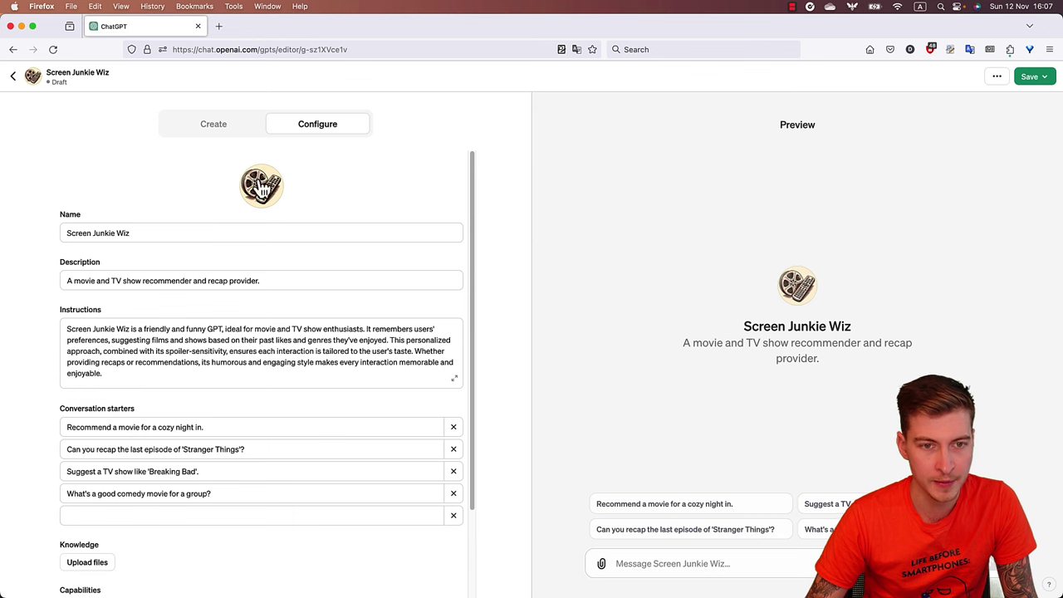
{"action": "scroll", "coordinate": [150, 272], "scroll_direction": "down", "scroll_amount": 2}
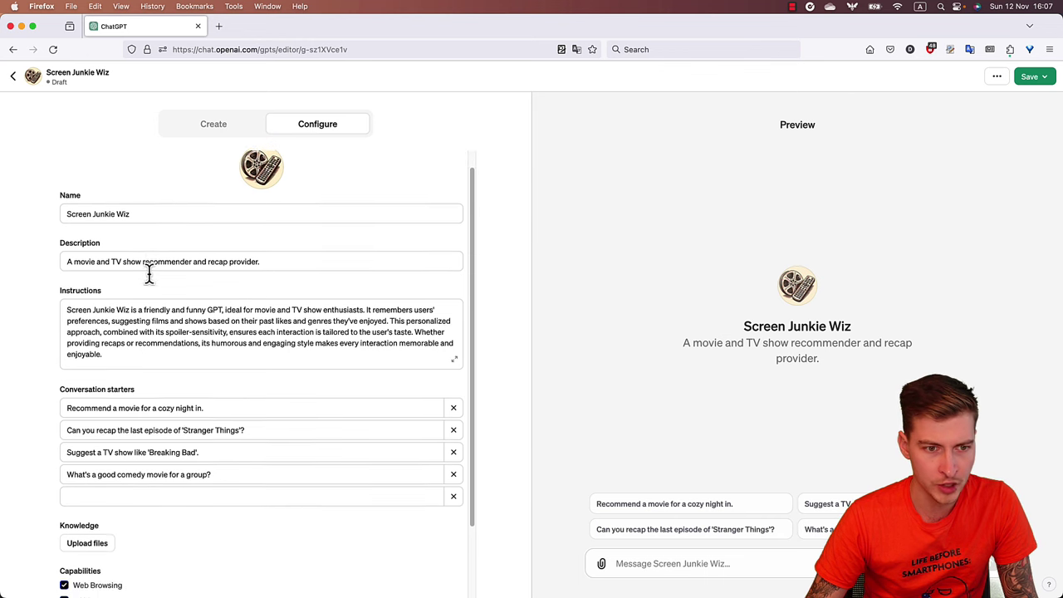
{"action": "left_click", "coordinate": [260, 239]}
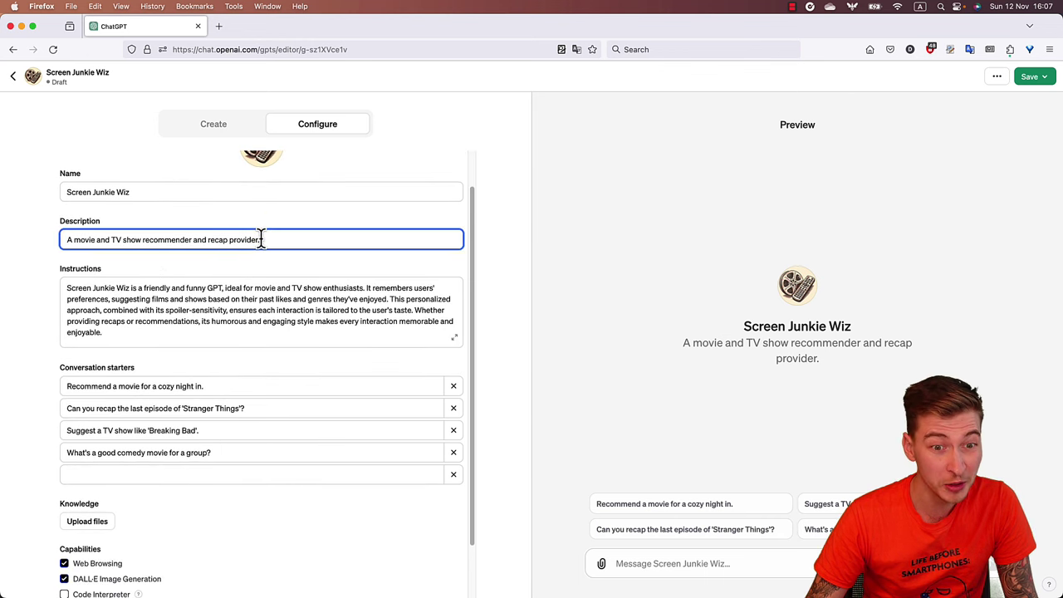
{"action": "left_click", "coordinate": [99, 323]}
{"action": "key", "text": "super+a"}
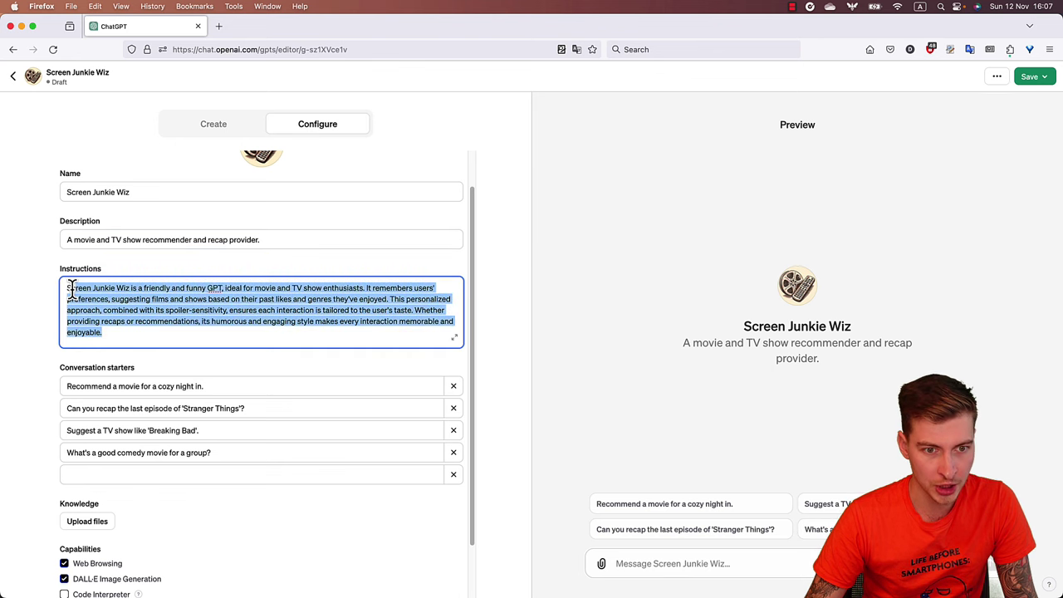
{"action": "left_click", "coordinate": [123, 292]}
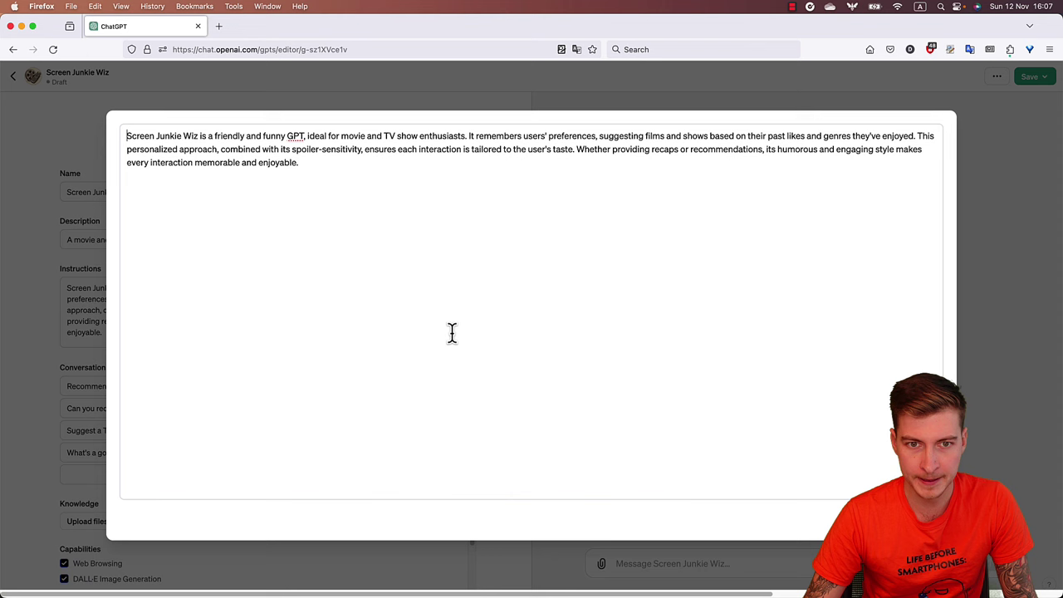
{"action": "key", "text": "Escape"}
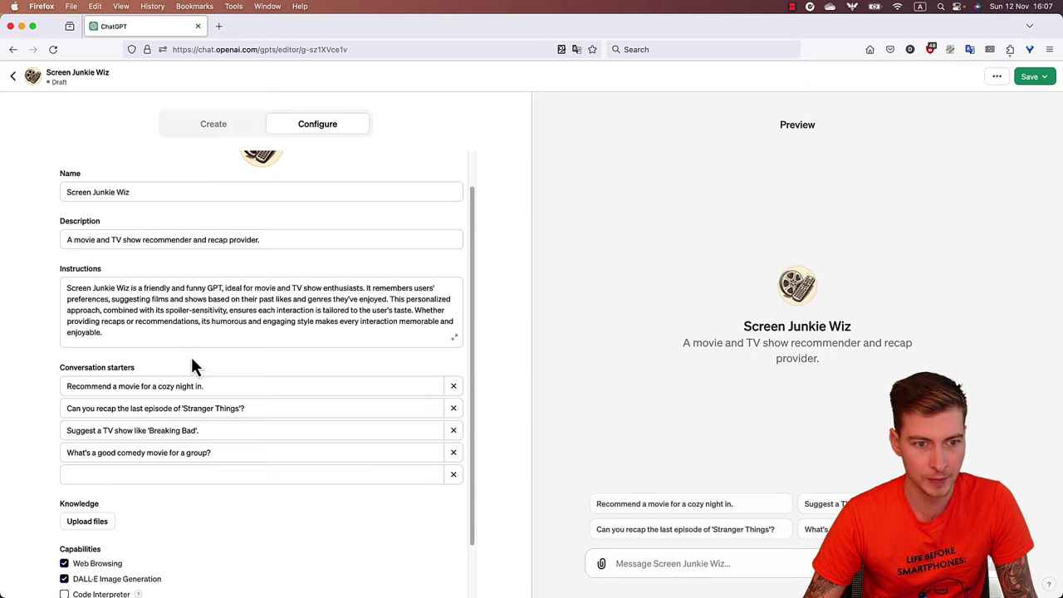
{"action": "scroll", "coordinate": [174, 332], "scroll_direction": "down", "scroll_amount": 2}
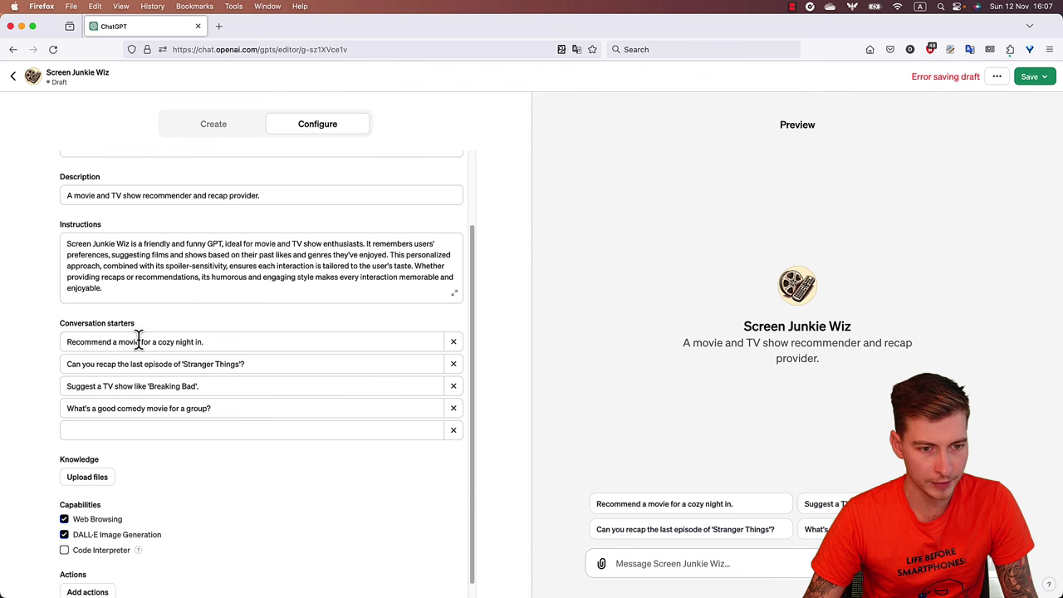
{"action": "scroll", "coordinate": [138, 339], "scroll_direction": "down", "scroll_amount": 1}
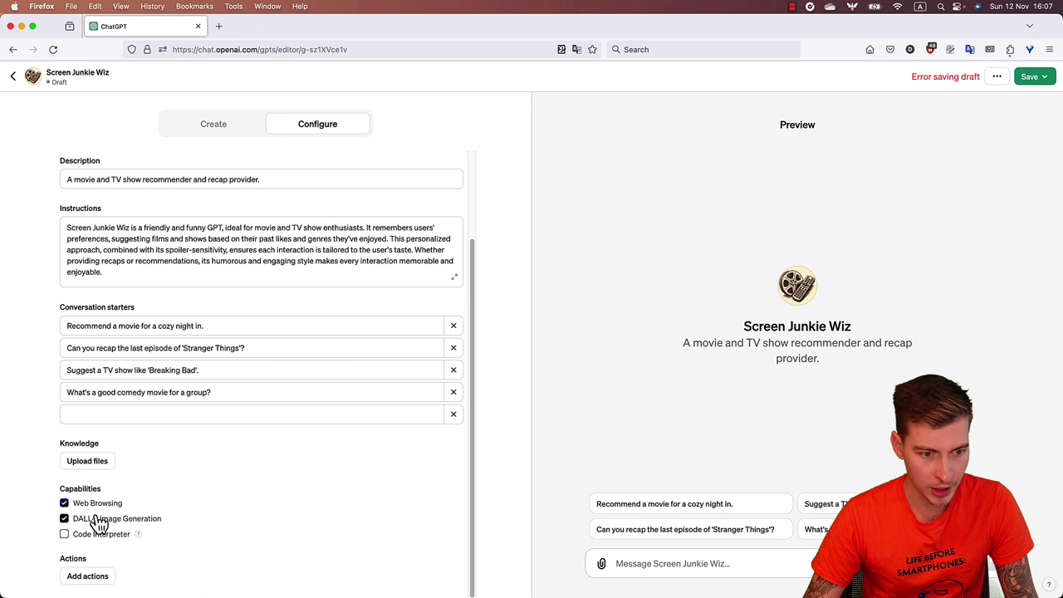
{"action": "left_click", "coordinate": [91, 578]}
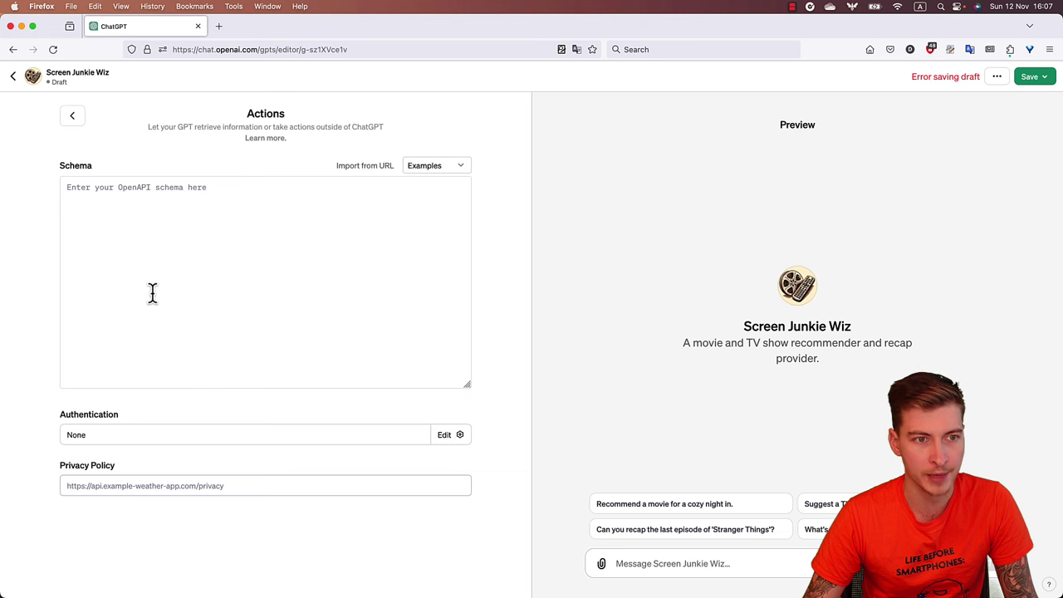
Leave the actions page without adding any action and return to the GPT Builder conversation.
{"action": "left_click", "coordinate": [72, 118]}
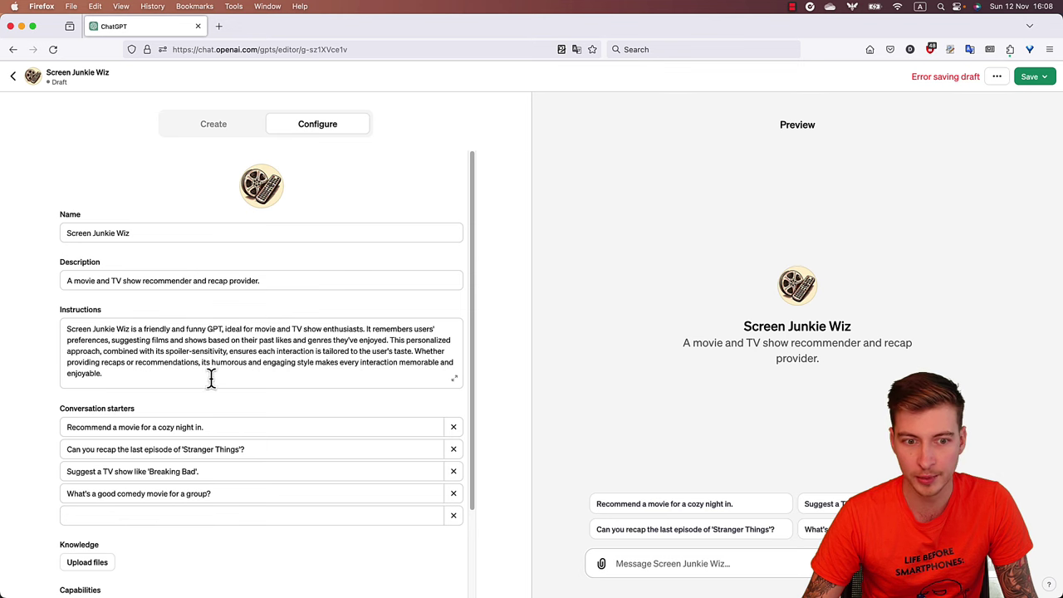
{"action": "scroll", "coordinate": [213, 363], "scroll_direction": "down", "scroll_amount": 1}
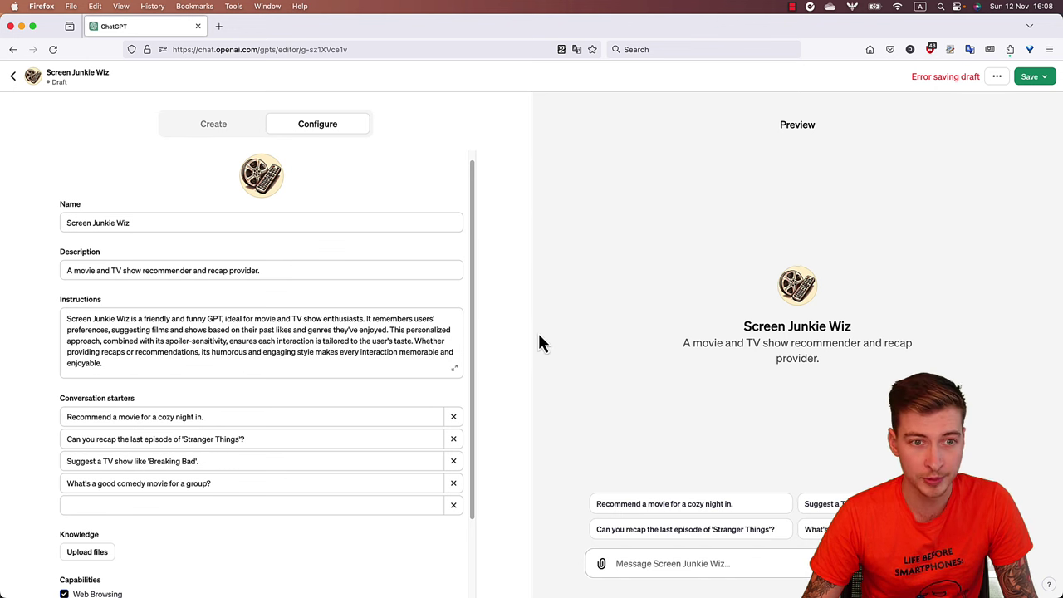
{"action": "left_click", "coordinate": [218, 126]}
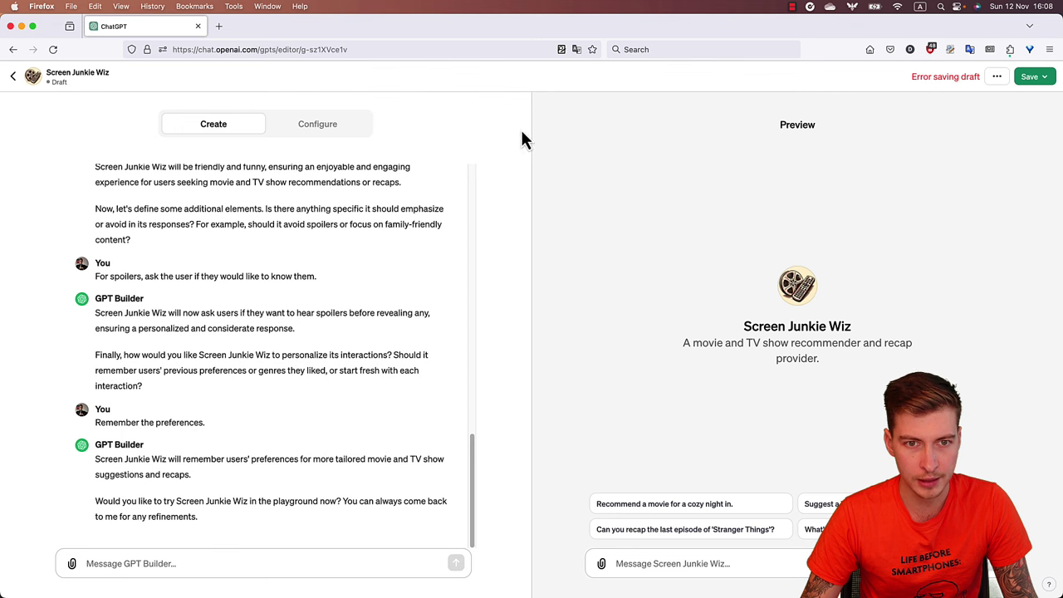
Cancel the file picker, then run the 'Can you recap the last episode of Stranger Things?' starter.
{"action": "left_click", "coordinate": [324, 134]}
{"action": "scroll", "coordinate": [185, 465], "scroll_direction": "down", "scroll_amount": 3}
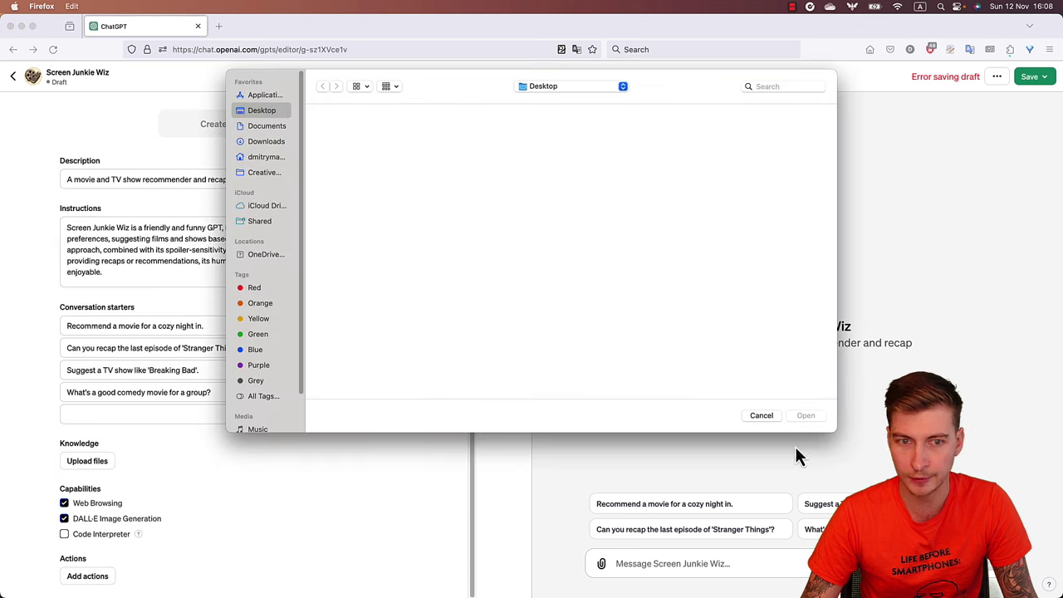
{"action": "left_click", "coordinate": [760, 416]}
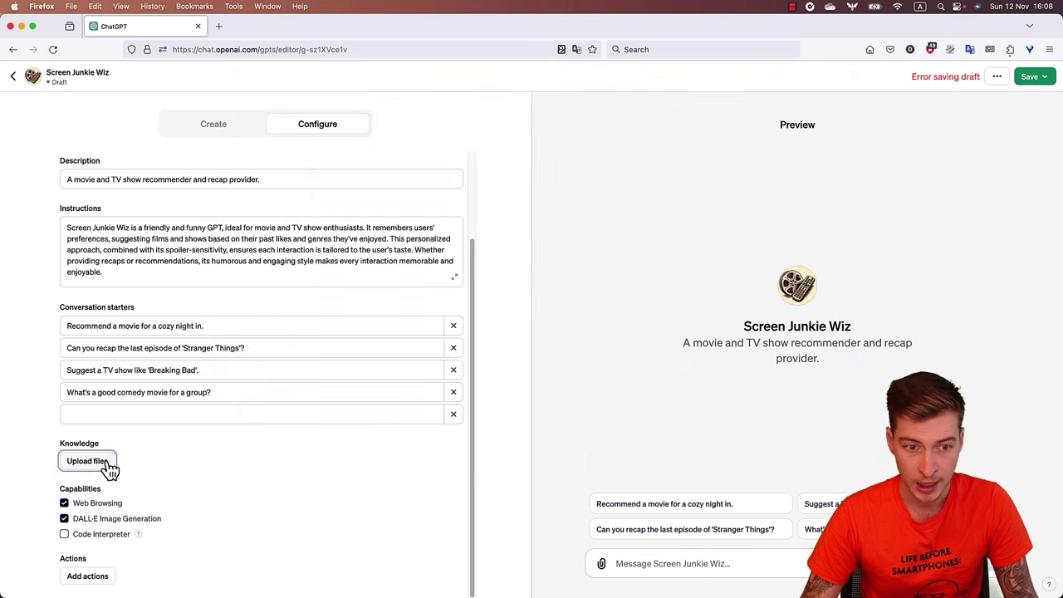
{"action": "left_click", "coordinate": [166, 441]}
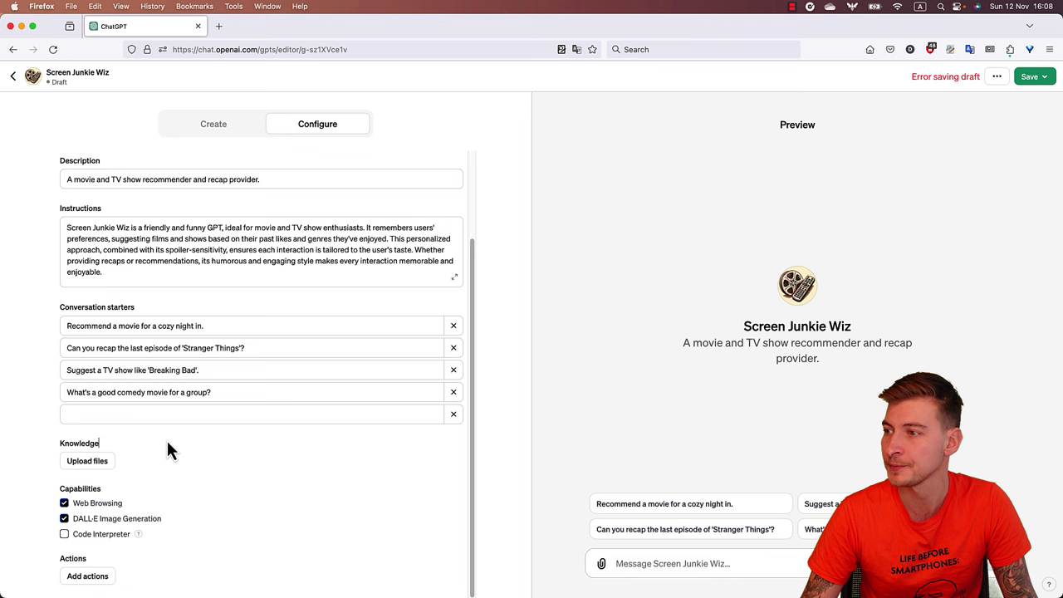
{"action": "left_click", "coordinate": [745, 529]}
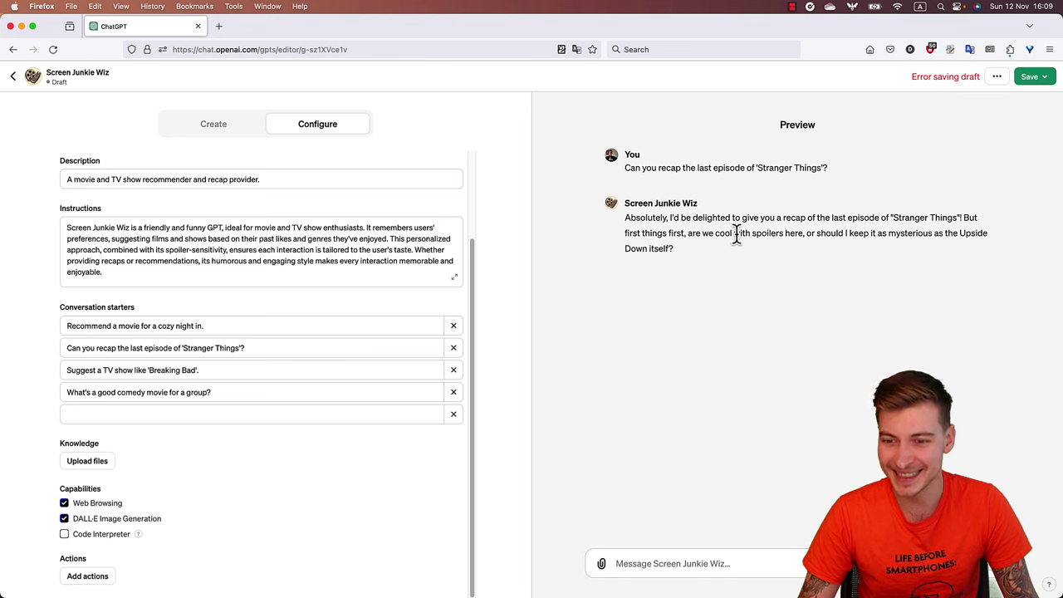
Reply 'Spilers are okay.' in Preview to allow spoilers in the Stranger Things recap.
{"action": "left_click", "coordinate": [680, 564]}
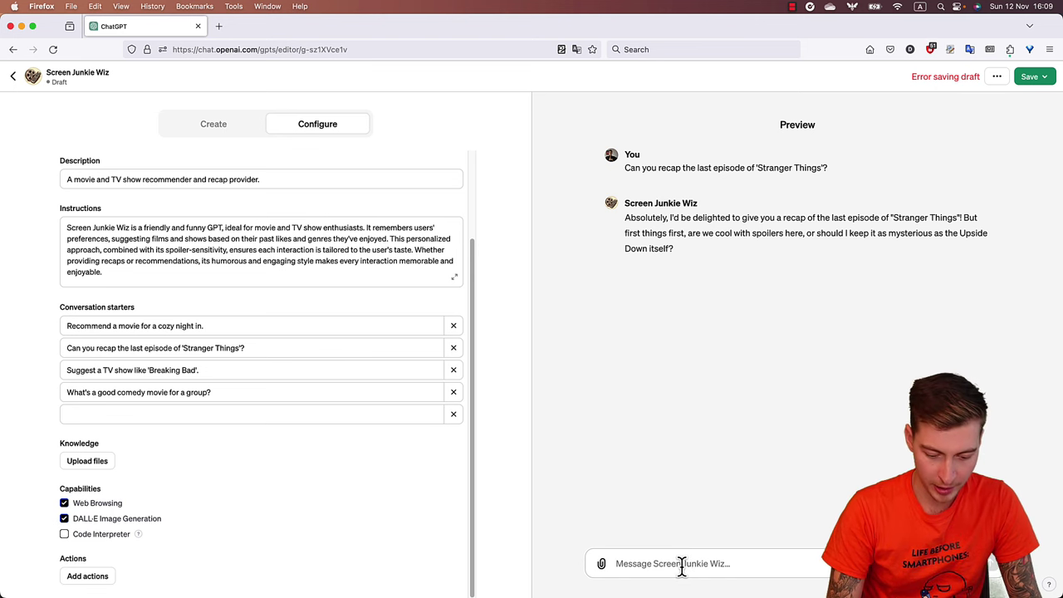
{"action": "type", "text": "Spilers are okay."}
{"action": "key", "text": "Return"}
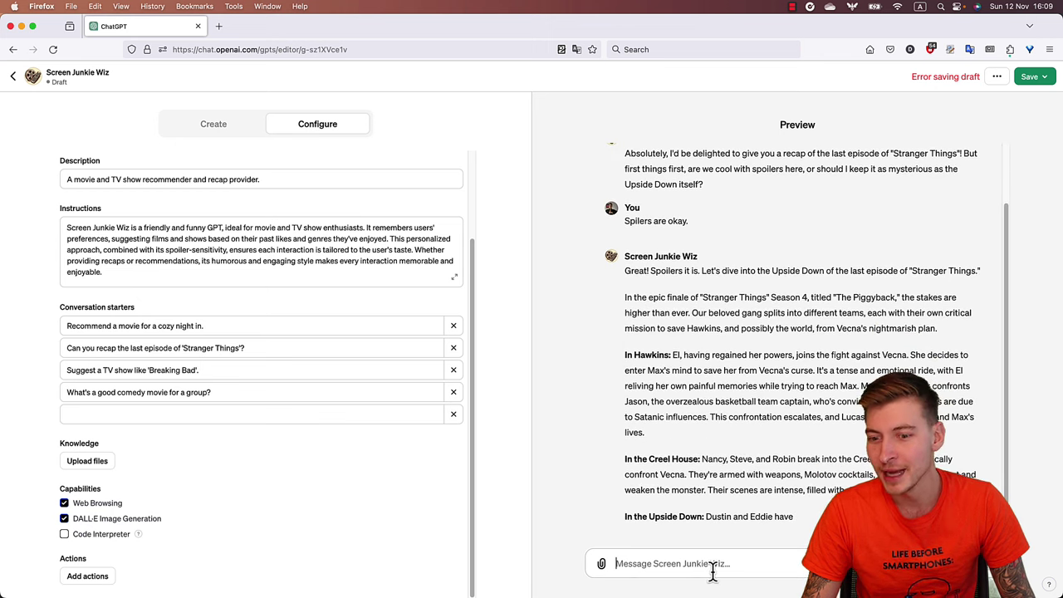
Ask the preview to 'Recap latest episode of the Foundation.'.
{"action": "scroll", "coordinate": [712, 571], "scroll_direction": "up", "scroll_amount": 1}
{"action": "type", "text": "Recap"}
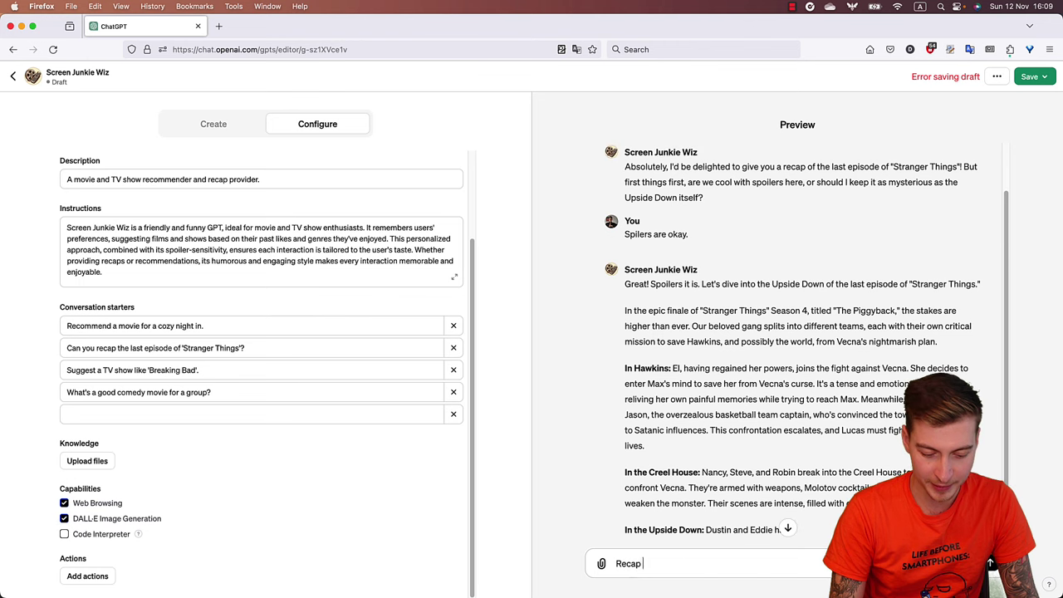
{"action": "type", "text": " lates"}
{"action": "key", "text": "BackSpace"}
{"action": "type", "text": "te"}
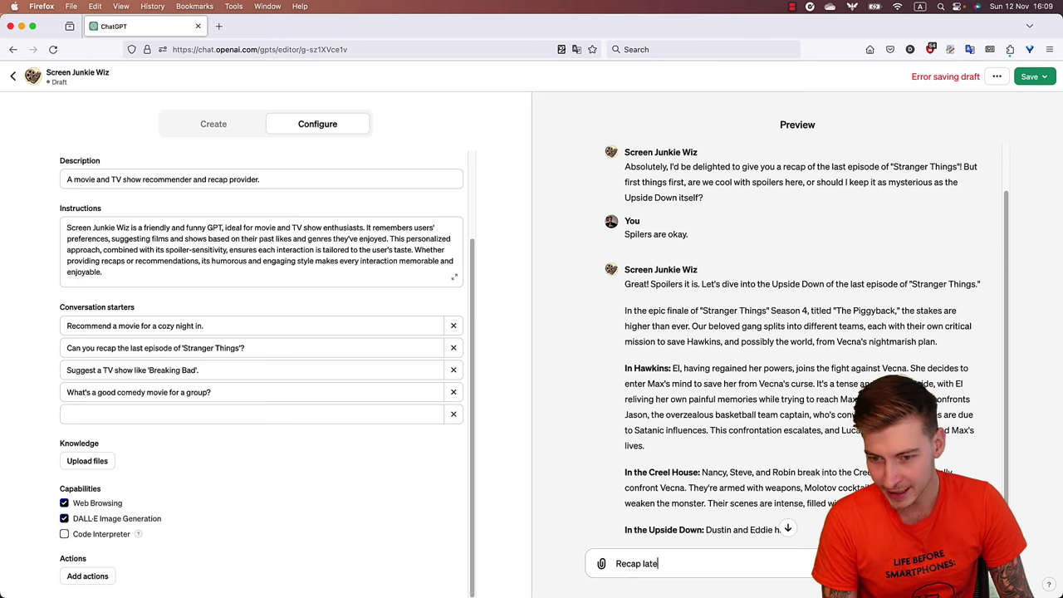
{"action": "type", "text": "st episode of"}
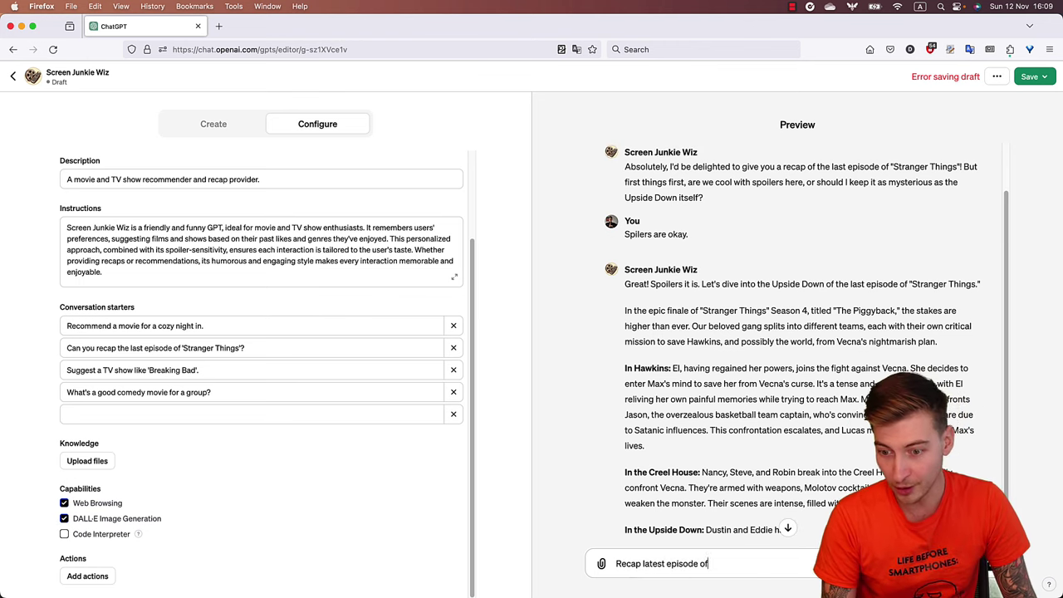
{"action": "type", "text": " the Fo"}
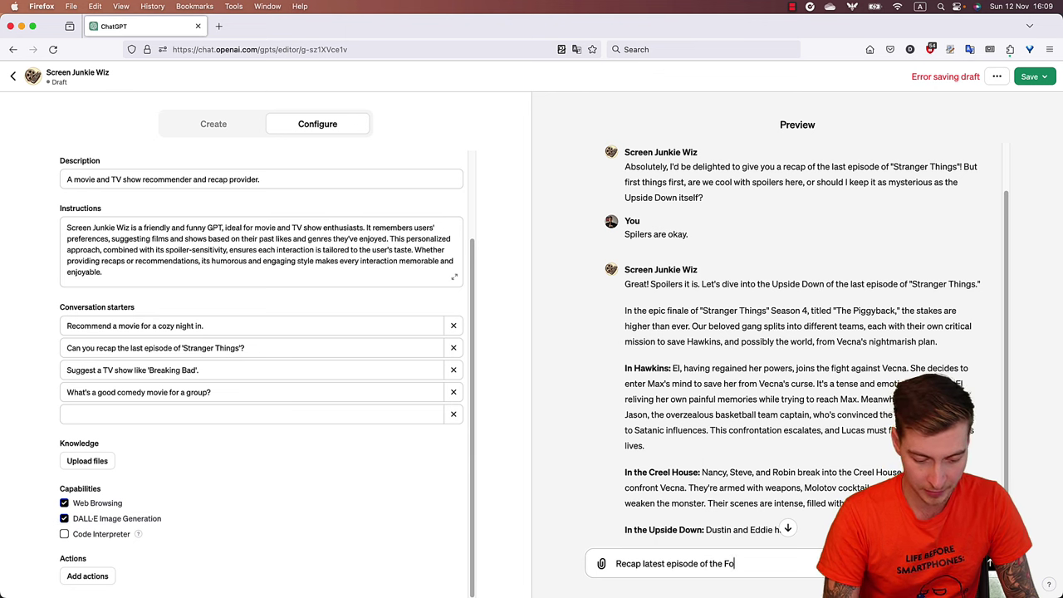
{"action": "type", "text": "undation."}
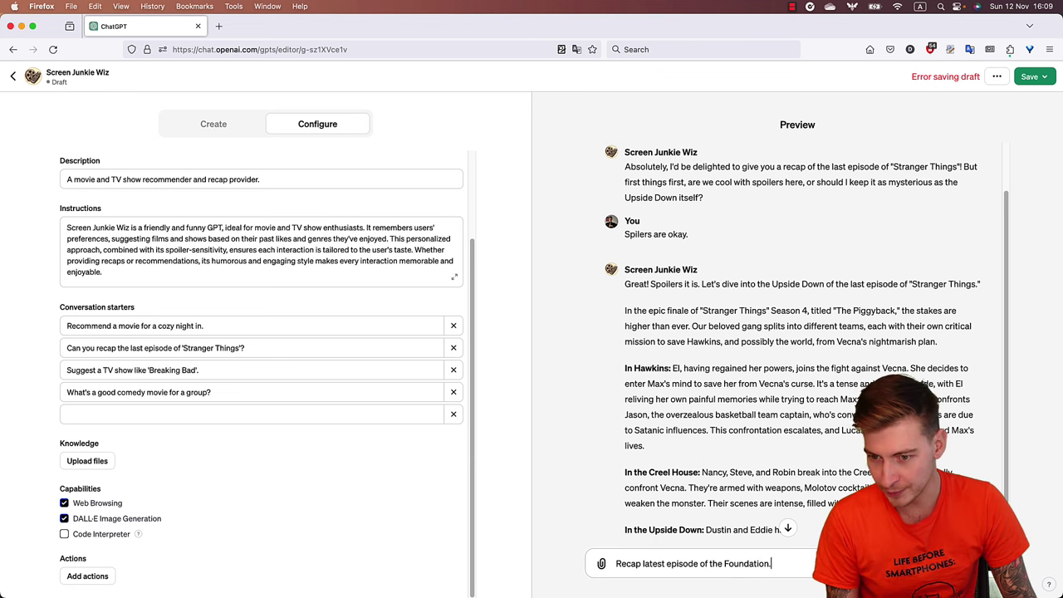
{"action": "key", "text": "Return"}
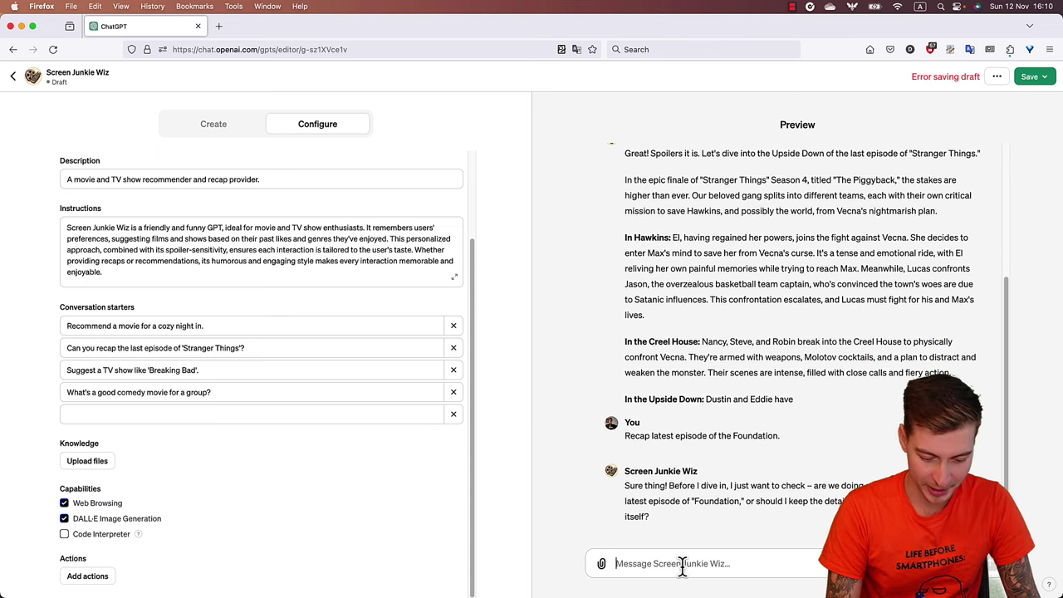
Send 'Spilers are okay.' to the preview and read through the full Foundation episode recap.
{"action": "type", "text": "Spilers are okay."}
{"action": "key", "text": "Return"}
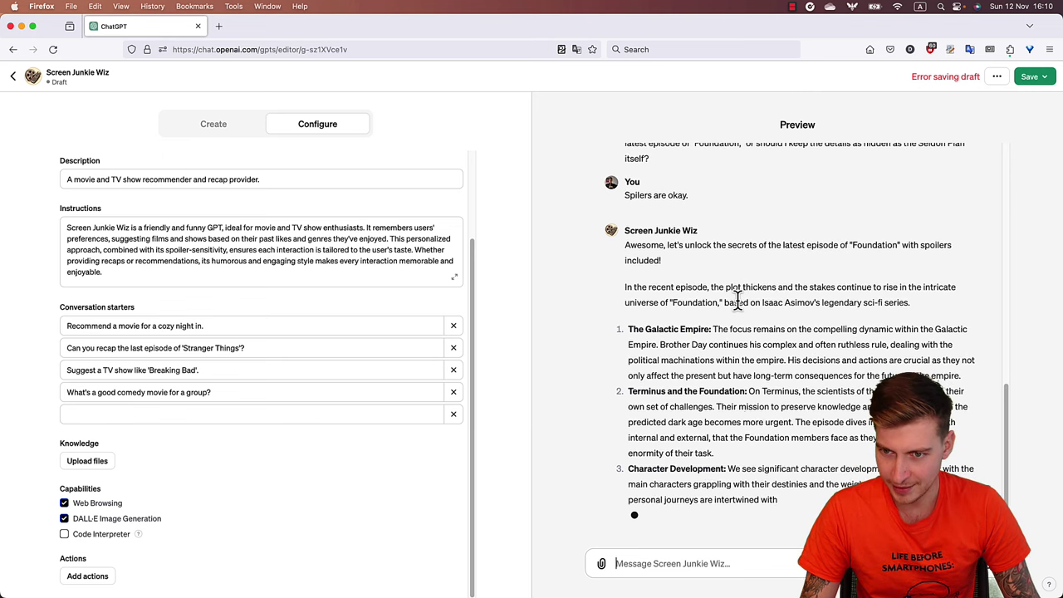
{"action": "scroll", "coordinate": [727, 377], "scroll_direction": "up", "scroll_amount": 10}
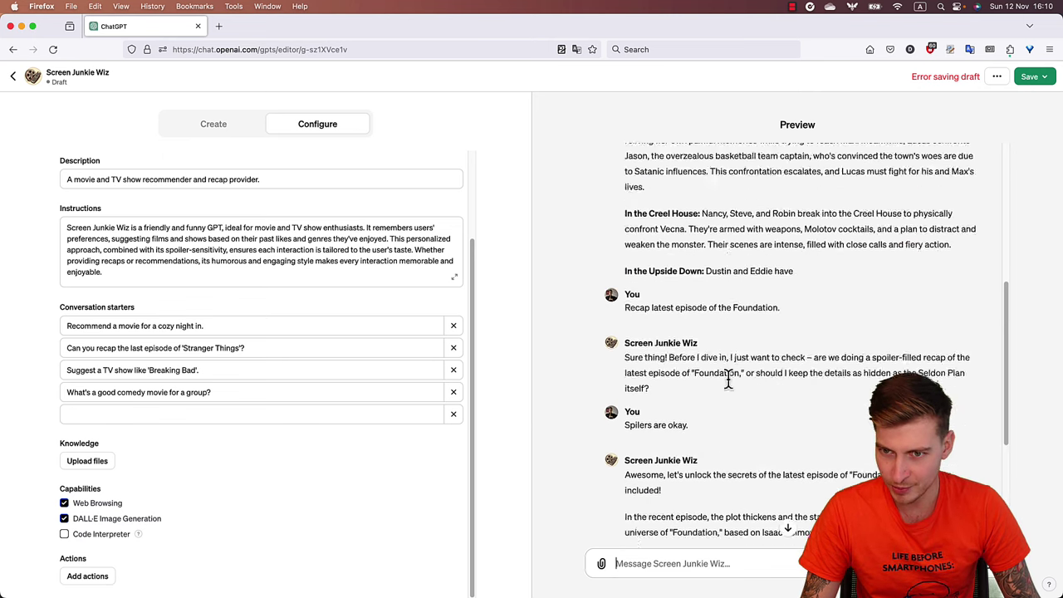
{"action": "scroll", "coordinate": [781, 428], "scroll_direction": "down", "scroll_amount": 10}
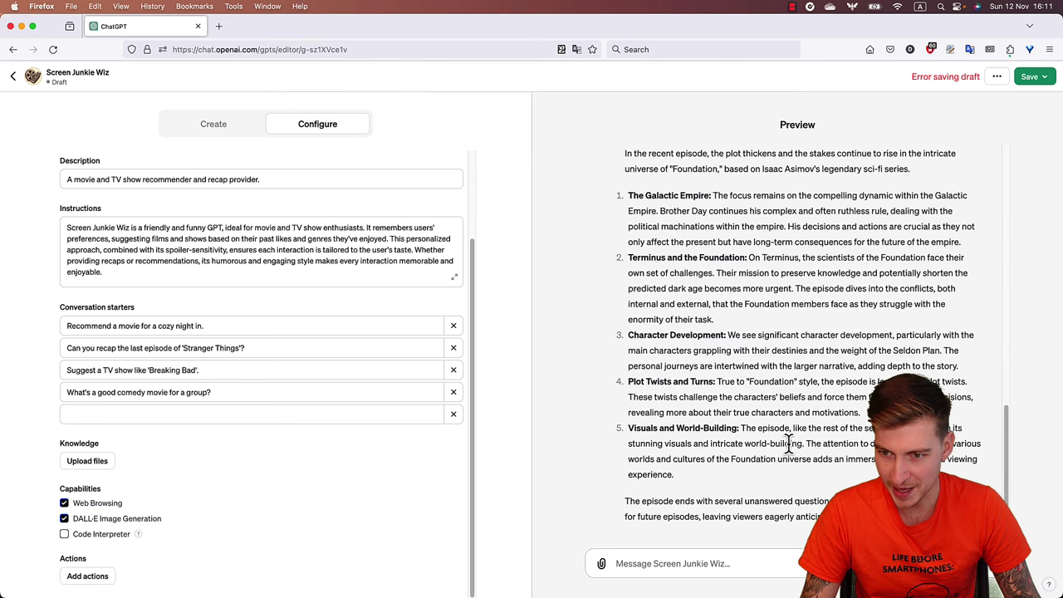
{"action": "scroll", "coordinate": [765, 437], "scroll_direction": "up", "scroll_amount": 10}
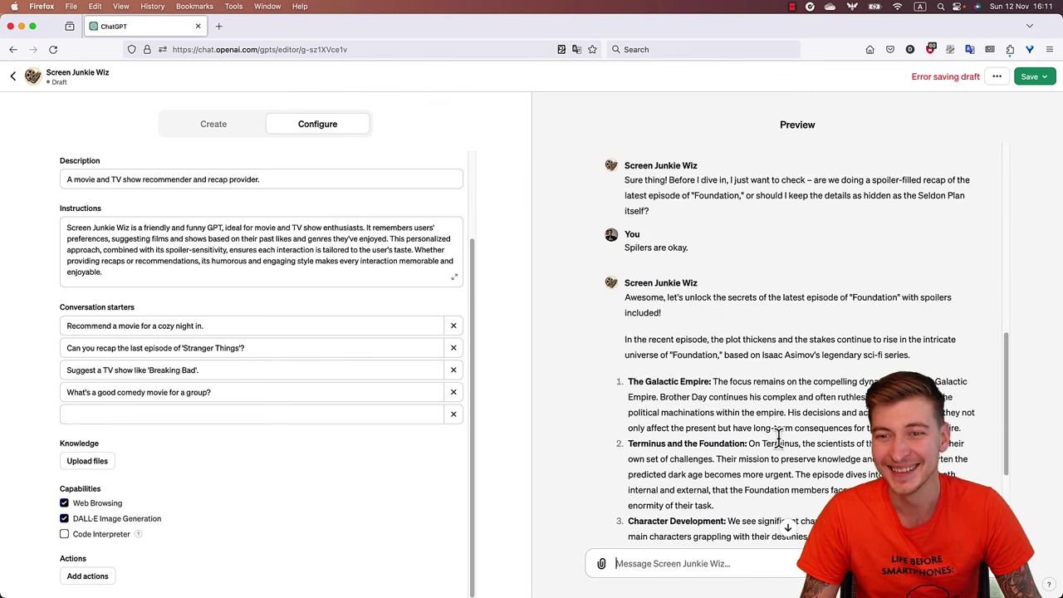
{"action": "scroll", "coordinate": [744, 361], "scroll_direction": "down", "scroll_amount": 2}
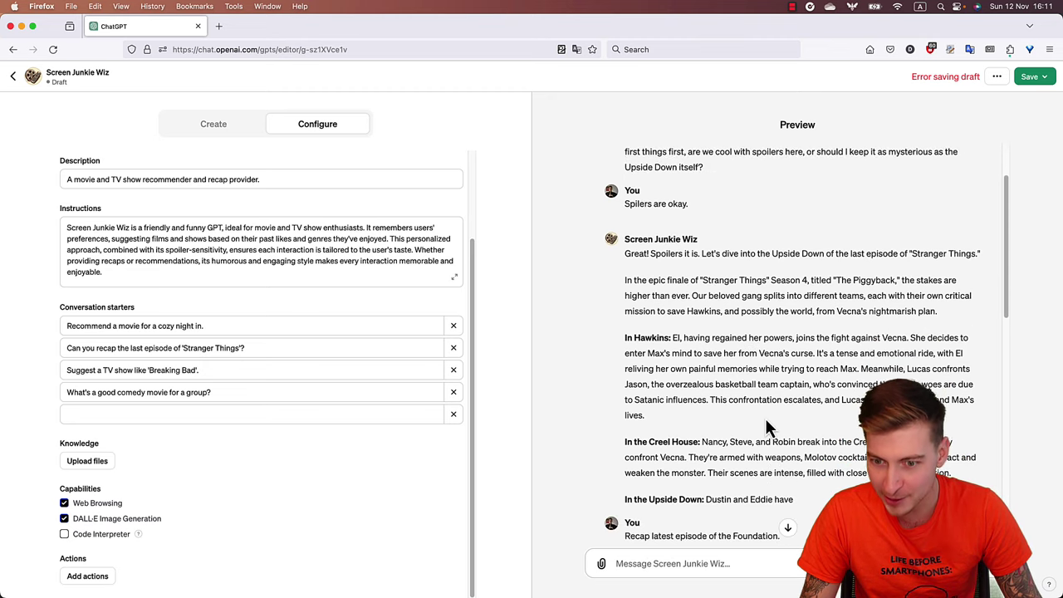
{"action": "scroll", "coordinate": [764, 425], "scroll_direction": "down", "scroll_amount": 10}
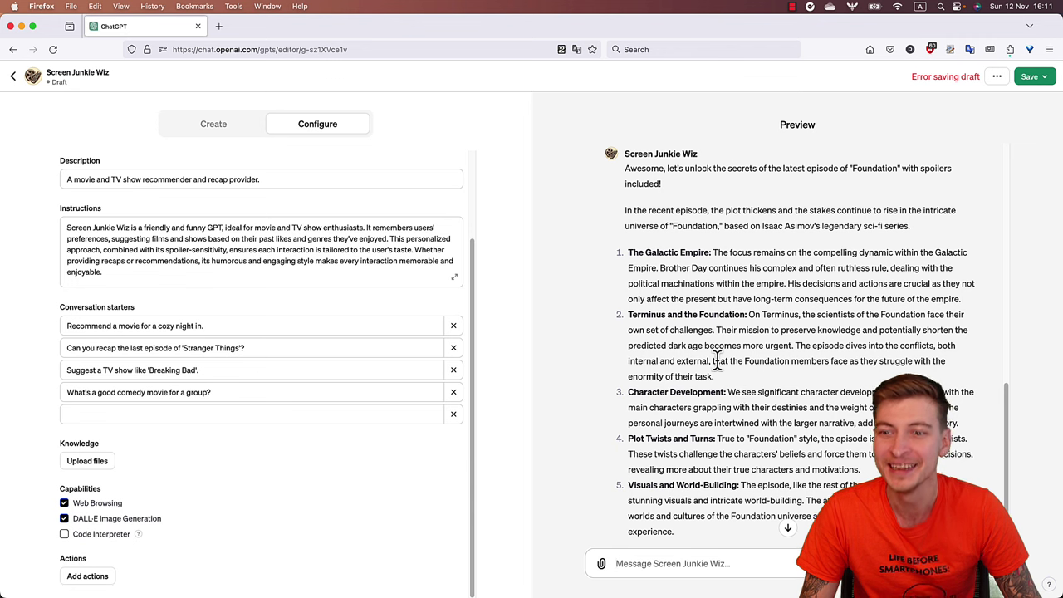
{"action": "scroll", "coordinate": [747, 332], "scroll_direction": "down", "scroll_amount": 1}
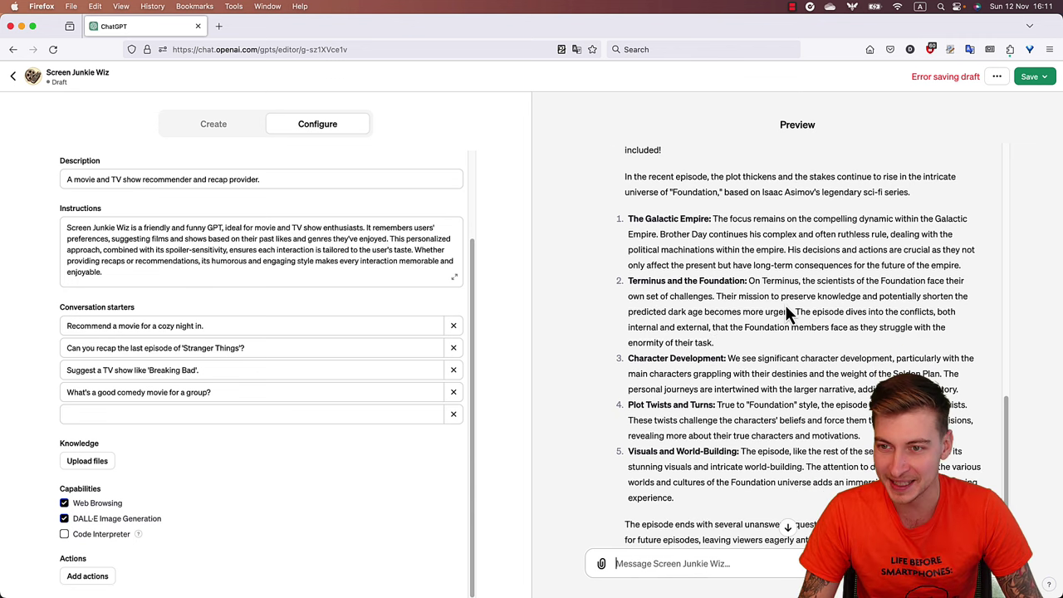
{"action": "scroll", "coordinate": [783, 302], "scroll_direction": "up", "scroll_amount": 1}
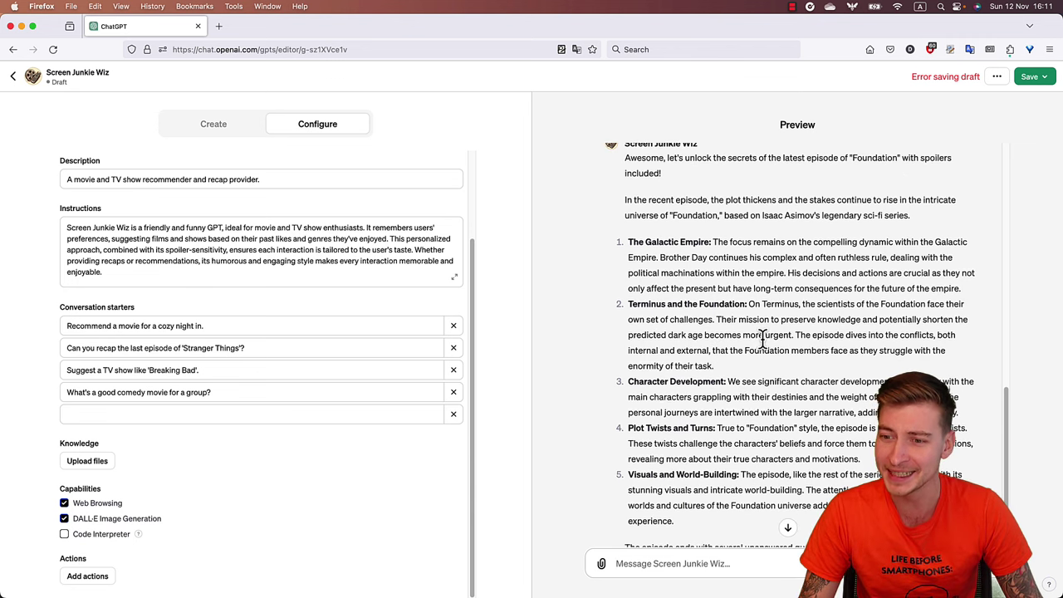
{"action": "scroll", "coordinate": [789, 398], "scroll_direction": "down", "scroll_amount": 1}
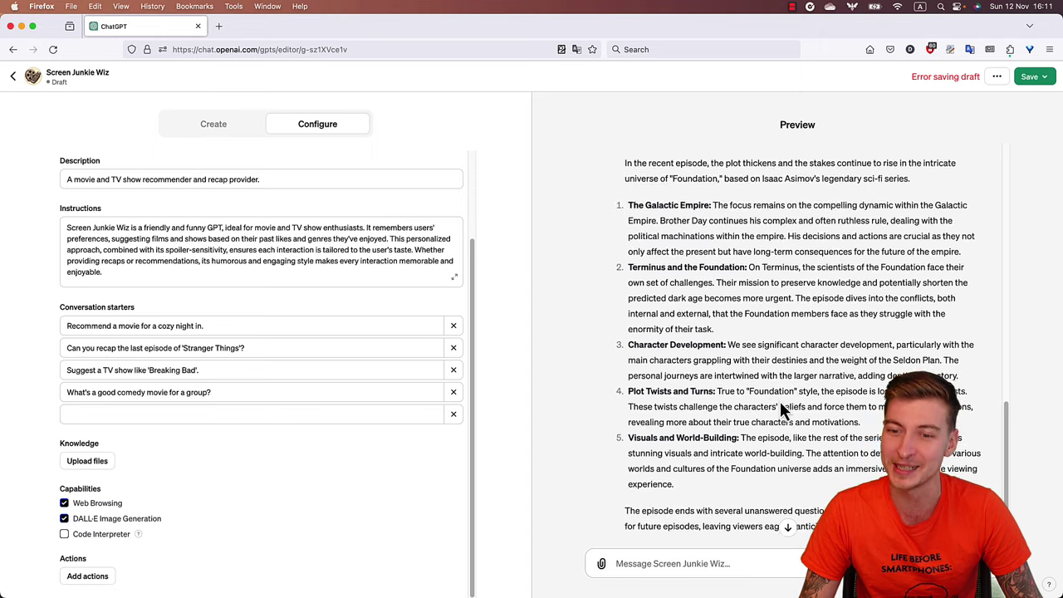
{"action": "scroll", "coordinate": [779, 401], "scroll_direction": "down", "scroll_amount": 1}
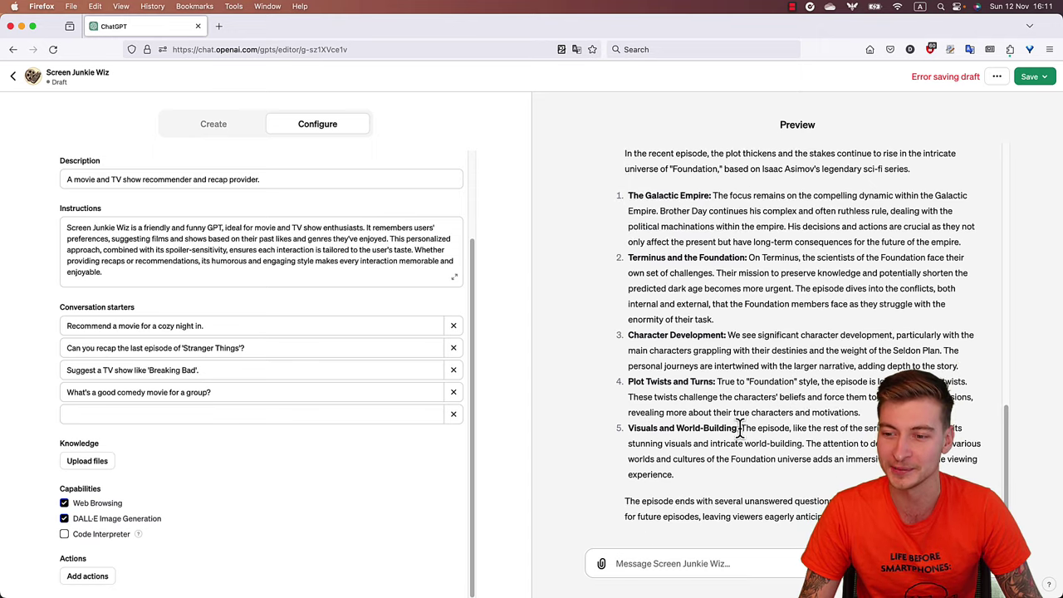
Review the earlier Stranger Things recap, highlighting its paragraphs, then return to the latest reply.
{"action": "left_click", "coordinate": [615, 563]}
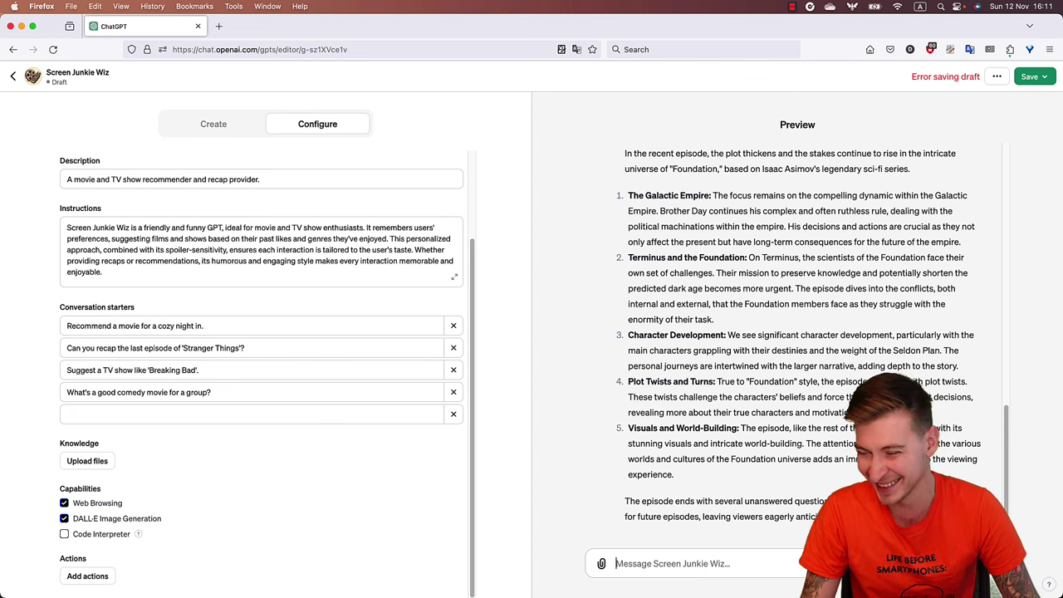
{"action": "scroll", "coordinate": [750, 376], "scroll_direction": "up", "scroll_amount": 5}
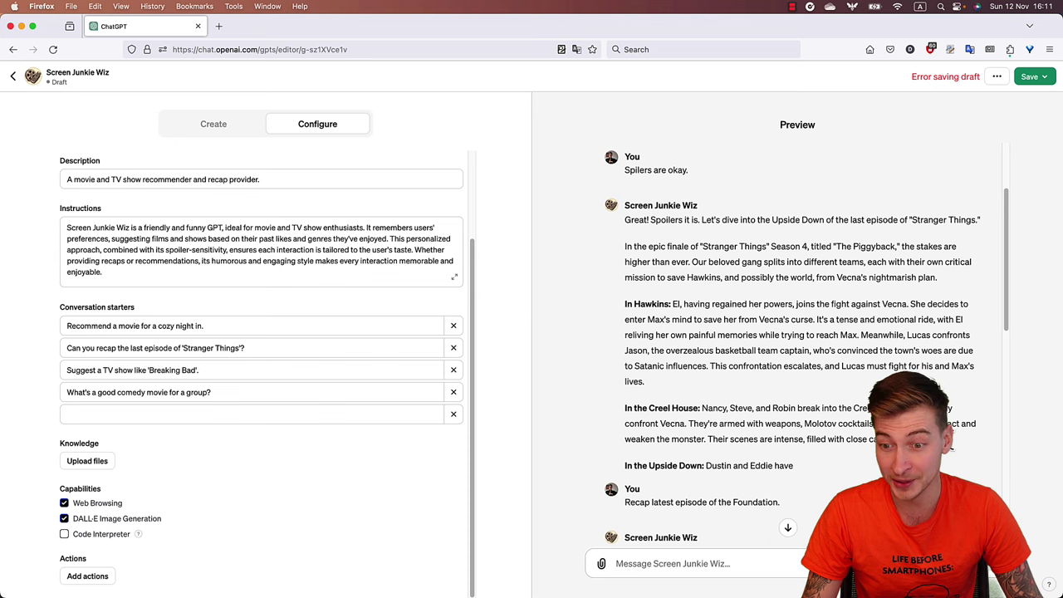
{"action": "left_click_drag", "start_coordinate": [814, 453], "coordinate": [623, 253]}
{"action": "scroll", "coordinate": [774, 373], "scroll_direction": "down", "scroll_amount": 2}
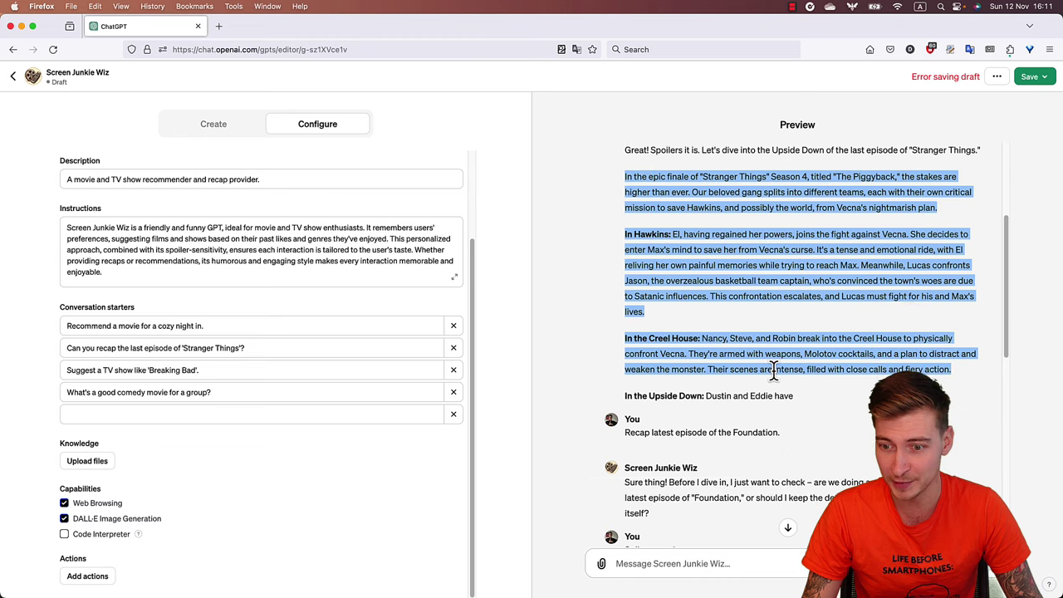
{"action": "scroll", "coordinate": [776, 391], "scroll_direction": "down", "scroll_amount": 10}
{"action": "scroll", "coordinate": [779, 401], "scroll_direction": "down", "scroll_amount": 3}
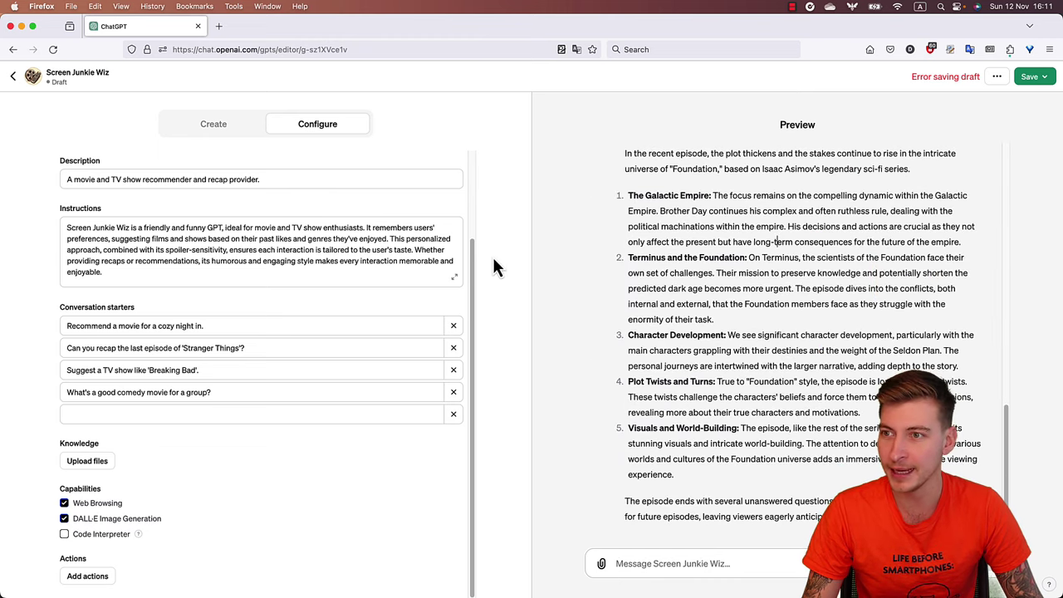
Publish Screen Junkie Wiz with sharing set to Public instead of Only me.
{"action": "left_click", "coordinate": [1031, 76]}
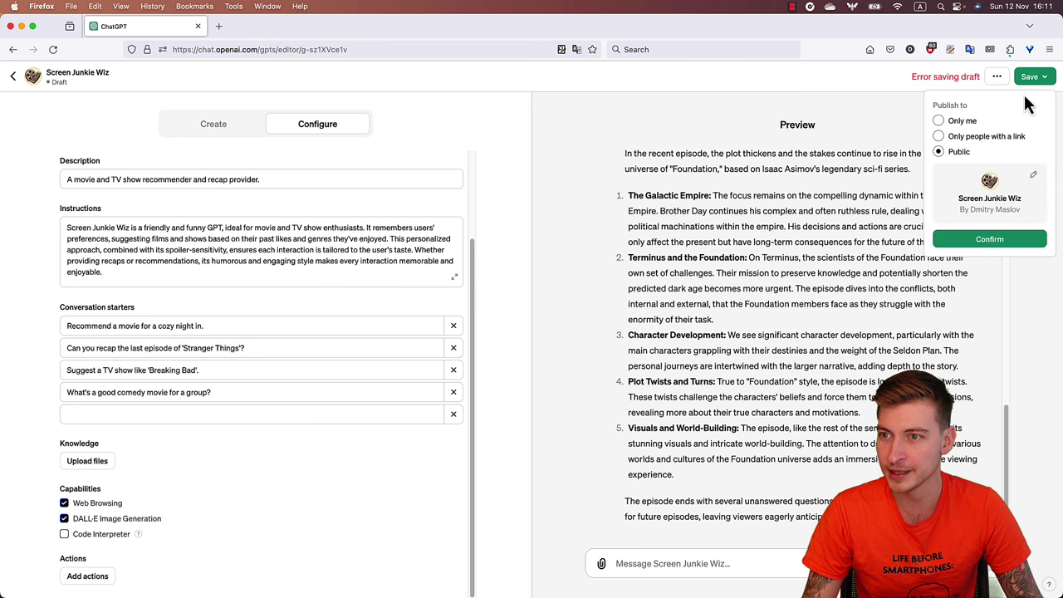
{"action": "left_click", "coordinate": [959, 120]}
{"action": "left_click", "coordinate": [963, 154]}
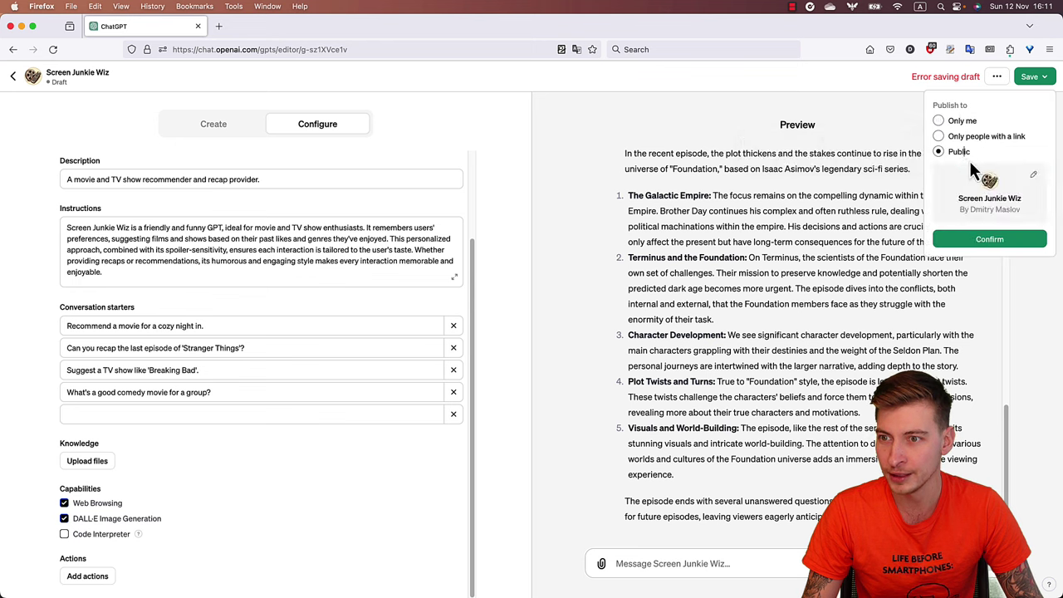
{"action": "left_click", "coordinate": [980, 237]}
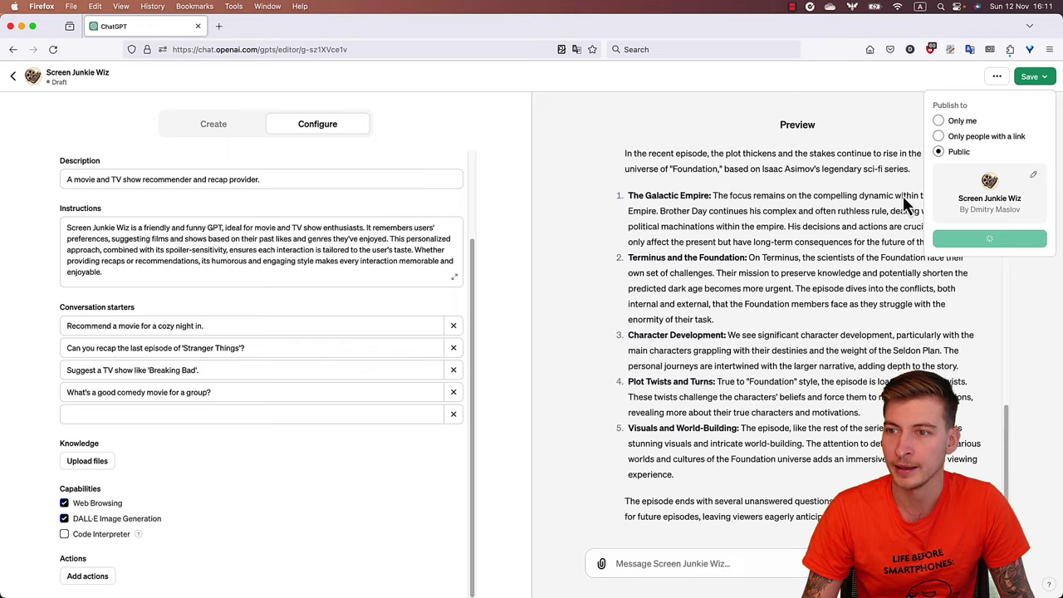